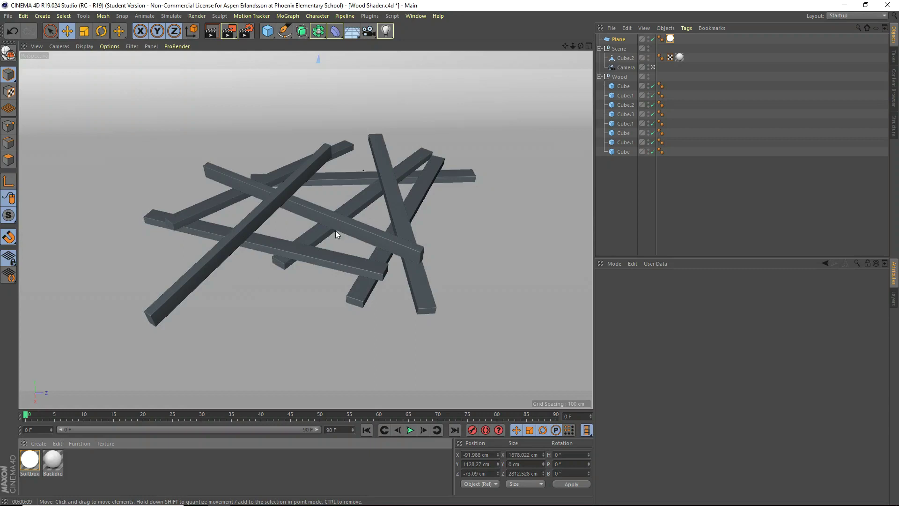
Look over the backdrop, light plane and wood beams from outside the scene camera, and return to the camera view.
{"action": "left_click", "coordinate": [654, 66]}
{"action": "left_click_drag", "start_coordinate": [441, 116], "coordinate": [420, 137], "text": "alt"}
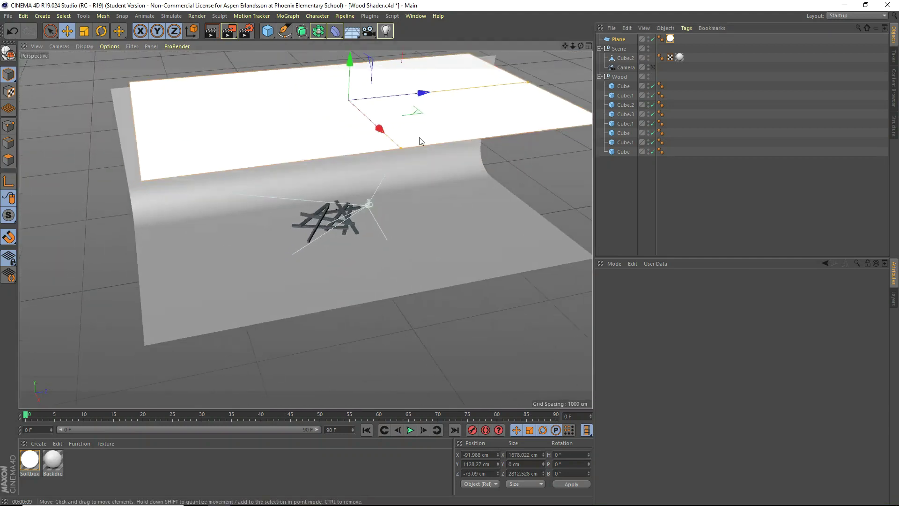
{"action": "scroll", "coordinate": [336, 217], "scroll_direction": "up", "scroll_amount": 3}
{"action": "scroll", "coordinate": [336, 218], "scroll_direction": "up", "scroll_amount": 8}
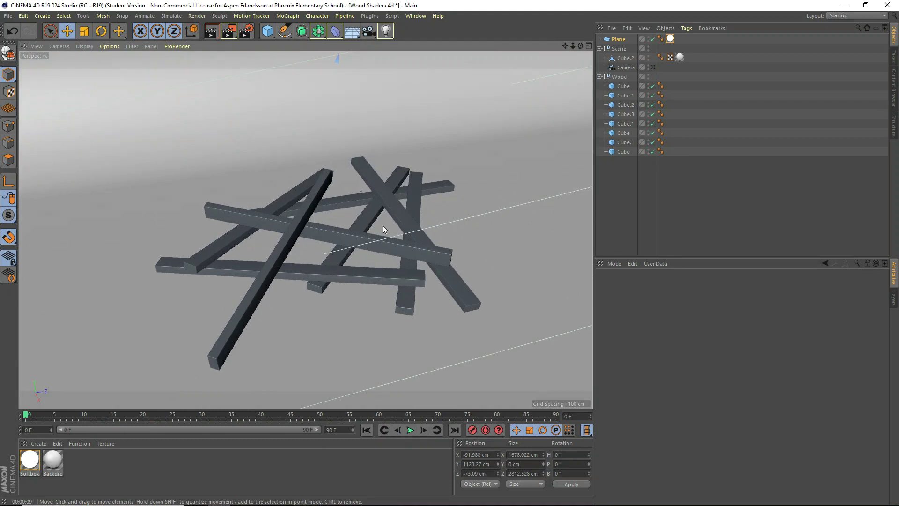
{"action": "left_click", "coordinate": [652, 67]}
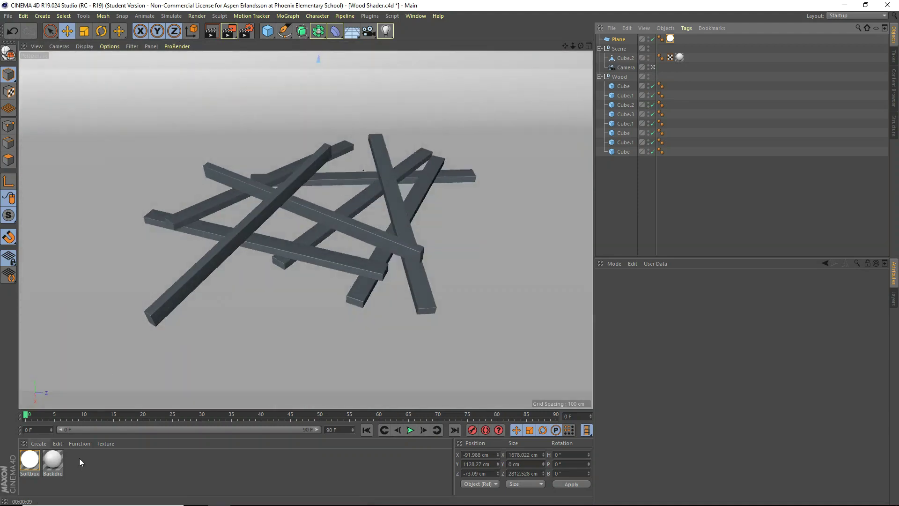
Create a new material and apply it to the Wood group.
{"action": "double_click", "coordinate": [99, 488]}
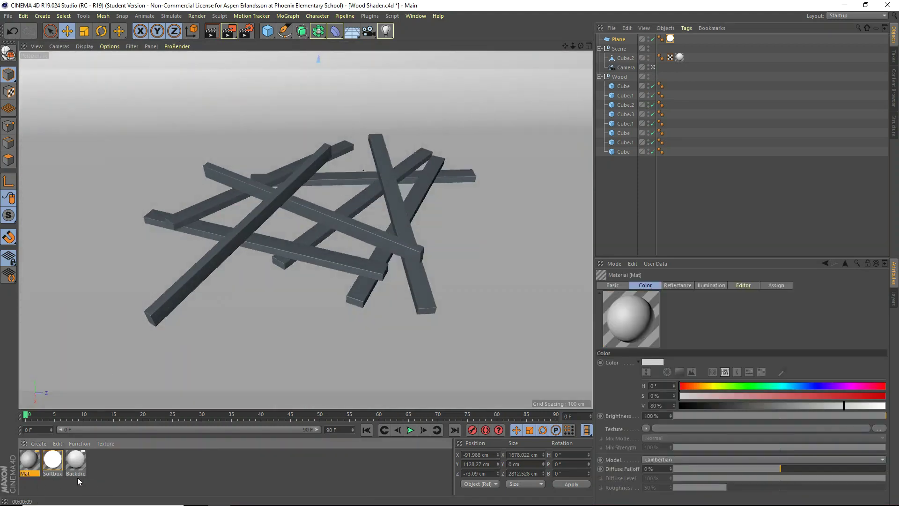
{"action": "left_click_drag", "start_coordinate": [31, 468], "coordinate": [624, 77]}
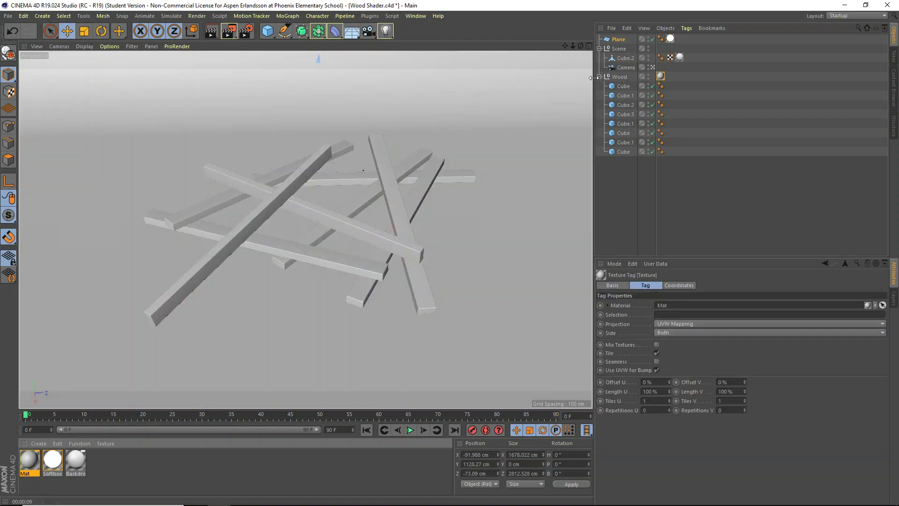
Move the Plane into the Scene group, collapse the Scene and Wood groups, and select Wood.
{"action": "left_click", "coordinate": [600, 76]}
{"action": "left_click", "coordinate": [600, 48]}
{"action": "left_click_drag", "start_coordinate": [616, 41], "coordinate": [619, 49]}
{"action": "left_click", "coordinate": [600, 39]}
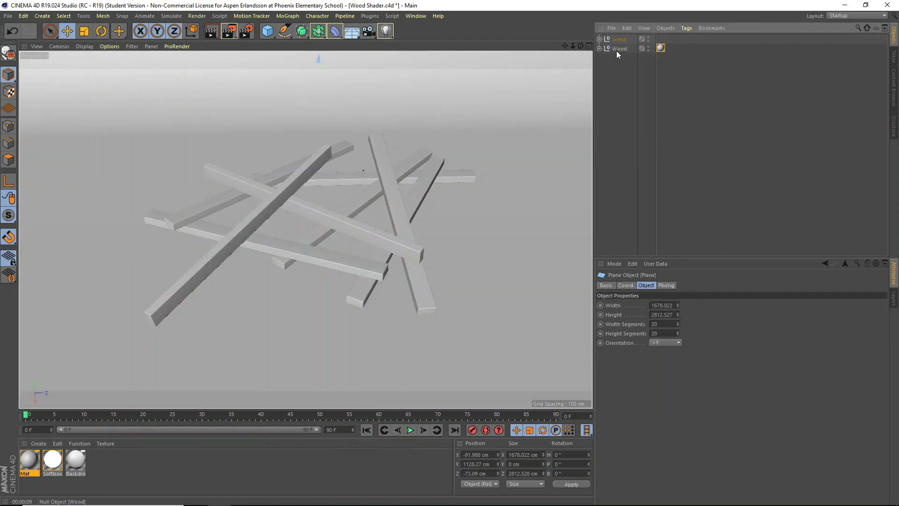
{"action": "left_click", "coordinate": [618, 48]}
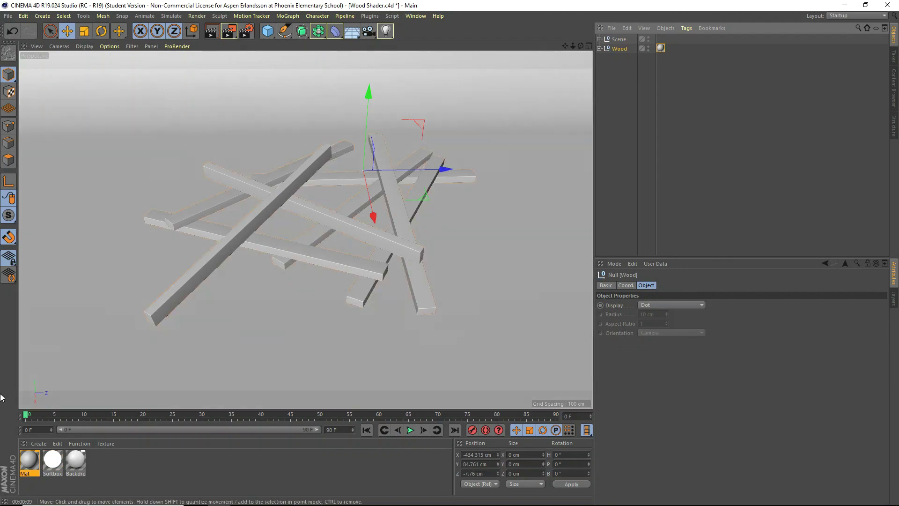
Rename the new material as Wood.
{"action": "double_click", "coordinate": [30, 461]}
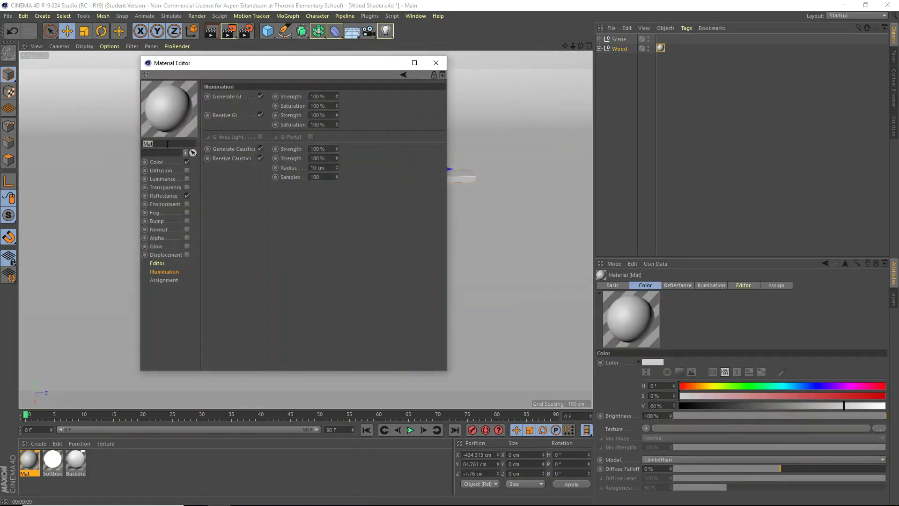
{"action": "type", "text": "Wood"}
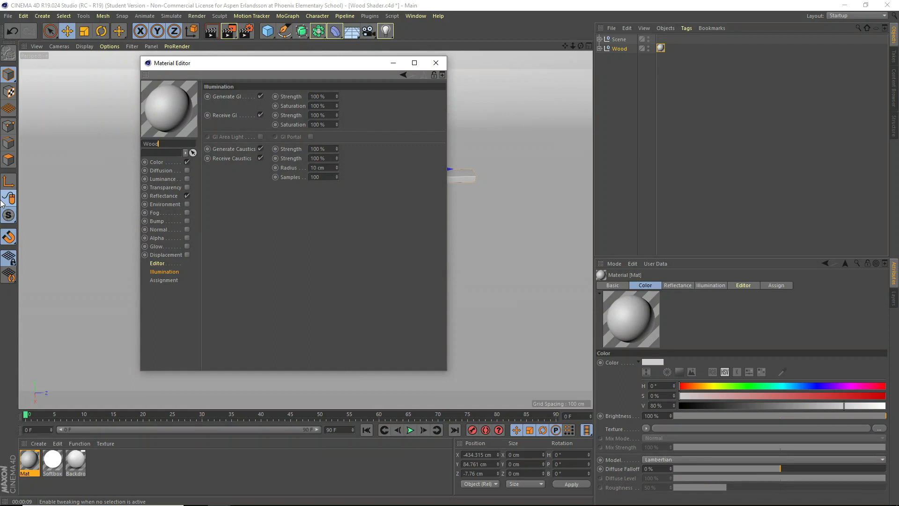
{"action": "key", "text": "Return"}
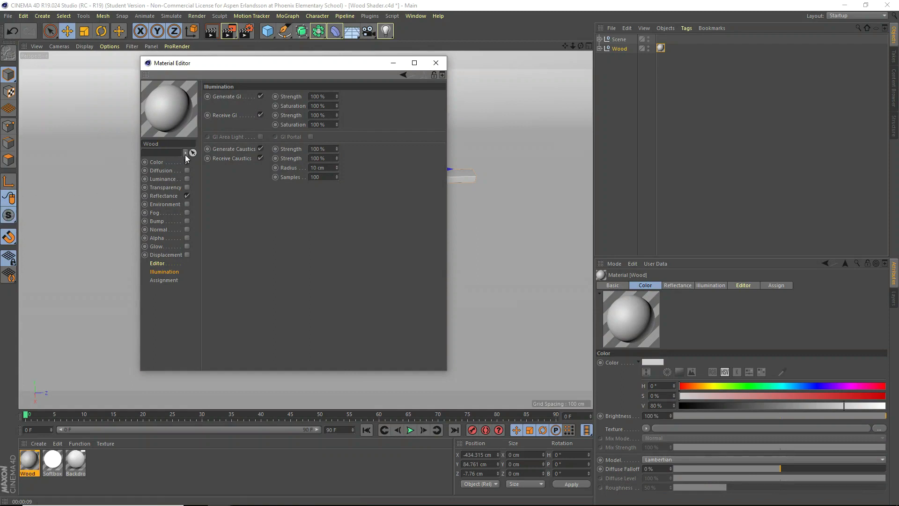
Load the Wood surface shader as the material's Color texture and open the shader's properties.
{"action": "left_click", "coordinate": [159, 161]}
{"action": "left_click", "coordinate": [253, 162]}
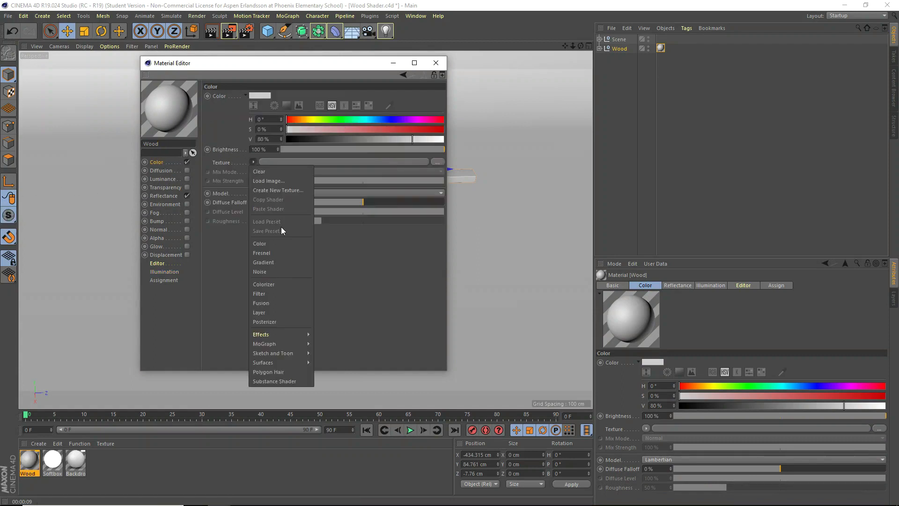
{"action": "mouse_move", "coordinate": [298, 359]}
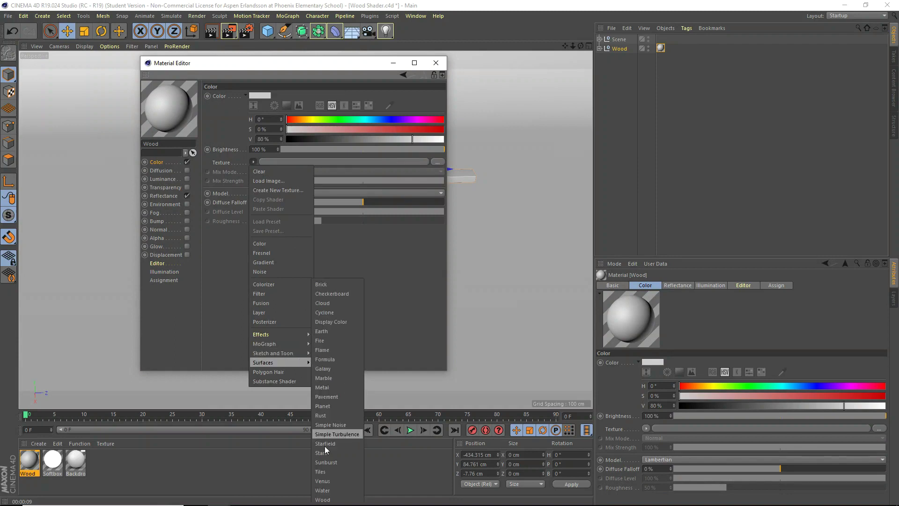
{"action": "left_click", "coordinate": [326, 499]}
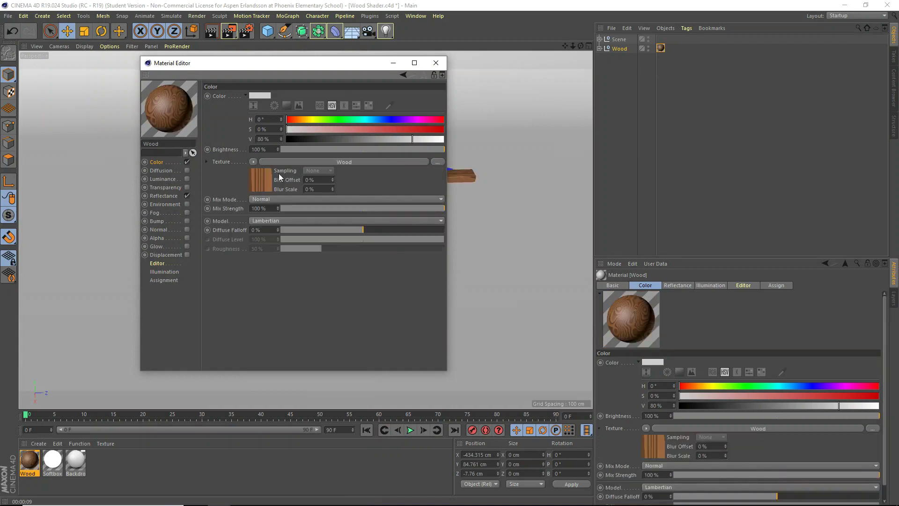
{"action": "left_click", "coordinate": [260, 179]}
Place the Material Editor beside the beams and change its material preview shape to Plane.
{"action": "left_click_drag", "start_coordinate": [256, 63], "coordinate": [645, 77]}
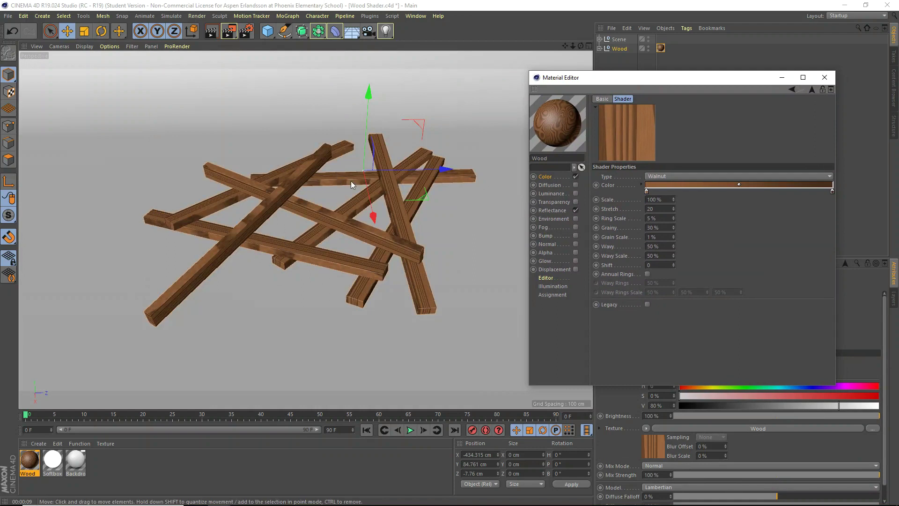
{"action": "left_click_drag", "start_coordinate": [623, 87], "coordinate": [493, 88]}
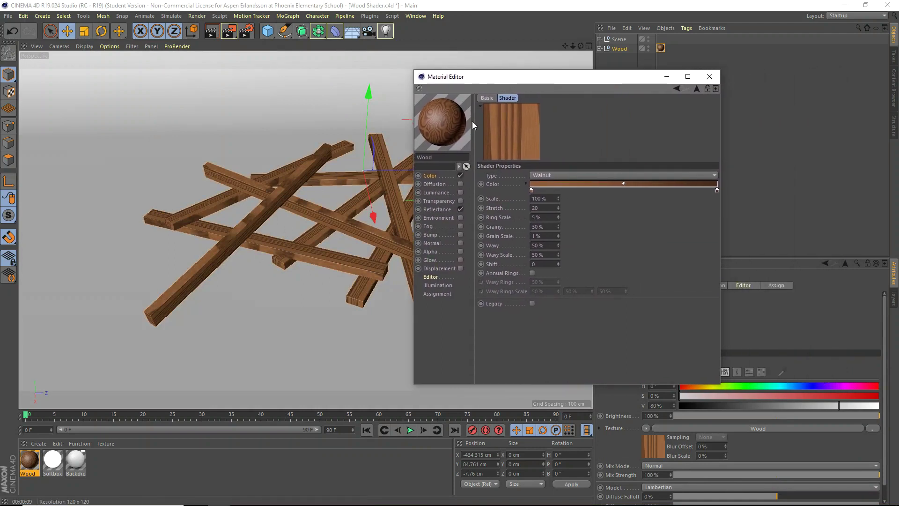
{"action": "right_click", "coordinate": [455, 119]}
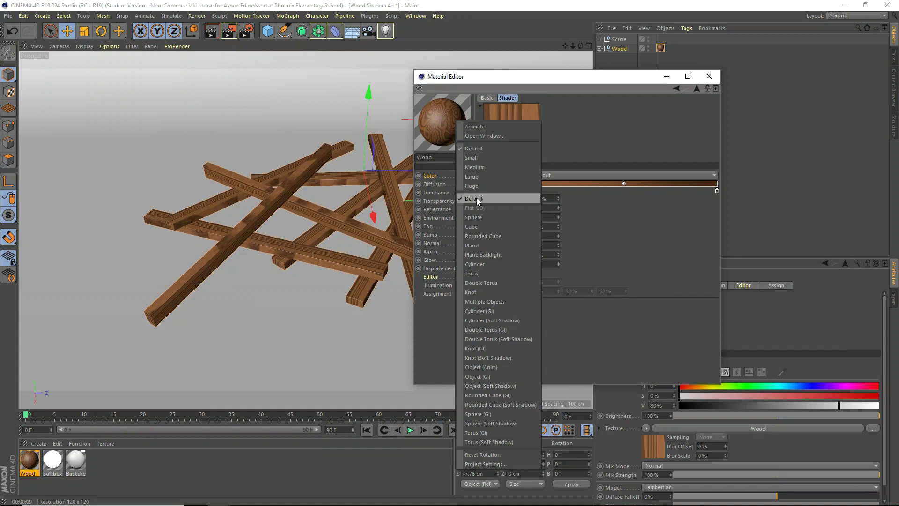
{"action": "left_click", "coordinate": [484, 245]}
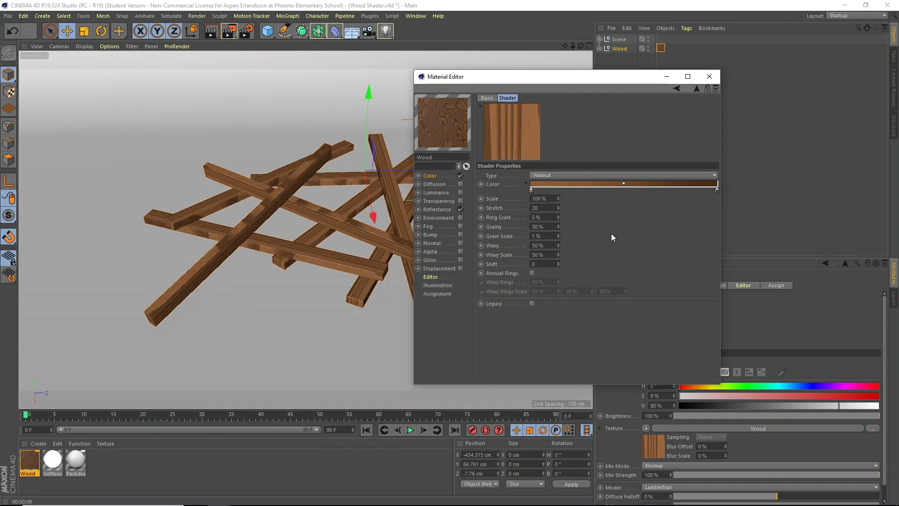
Set the wood shader type to Pinewood and open a separate, enlarged material preview next to the Material Editor.
{"action": "left_click", "coordinate": [552, 177]}
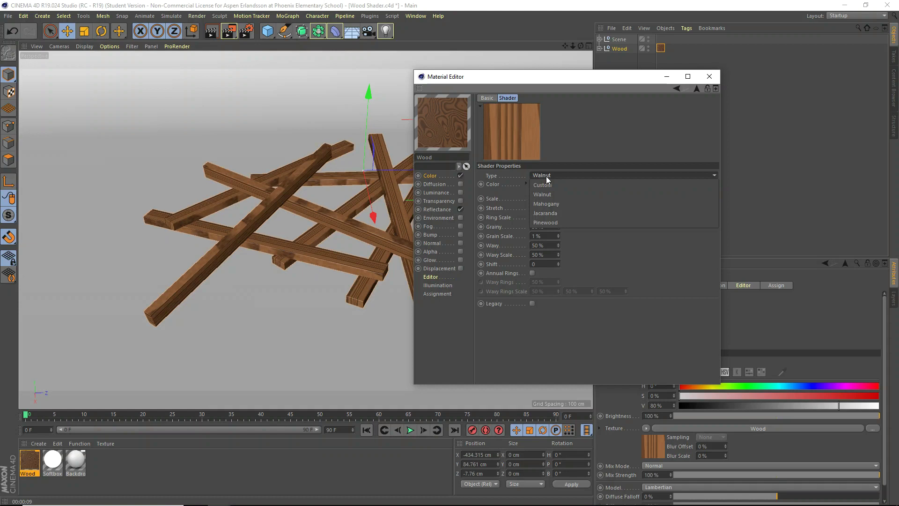
{"action": "left_click", "coordinate": [558, 223]}
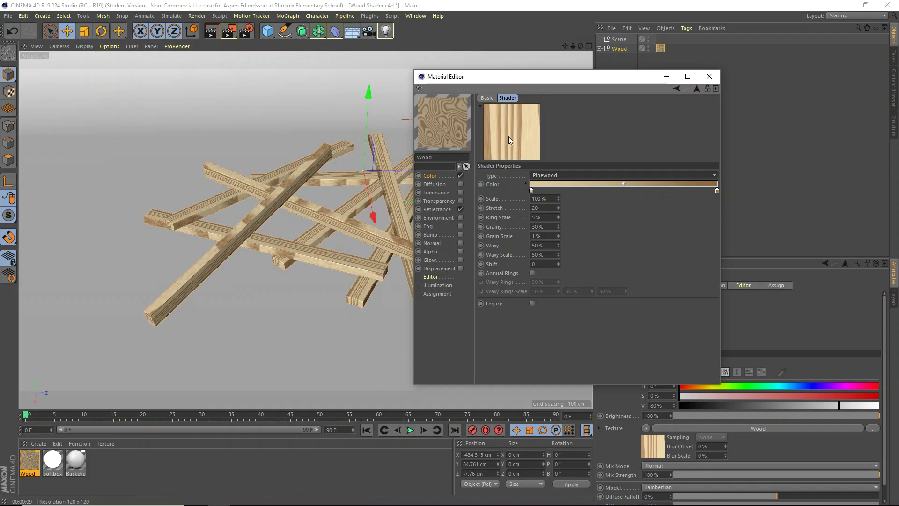
{"action": "right_click", "coordinate": [437, 121]}
{"action": "left_click", "coordinate": [481, 139]}
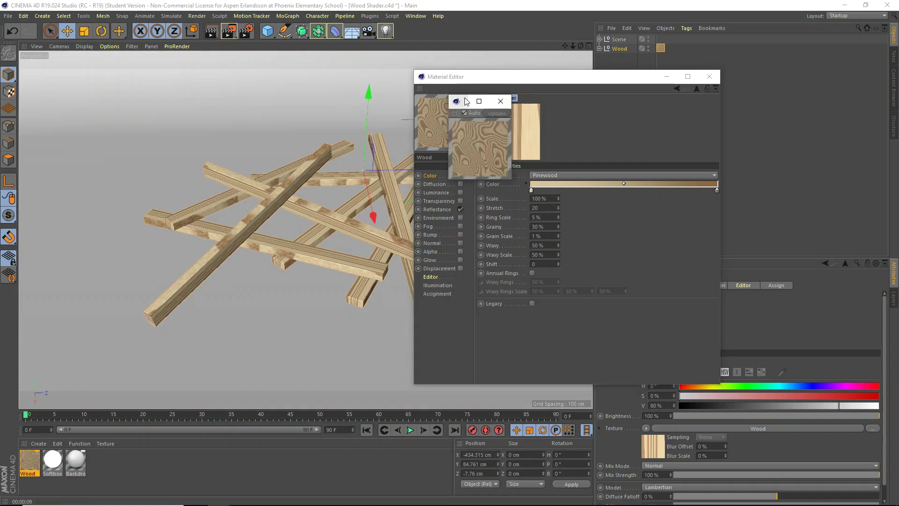
{"action": "left_click_drag", "start_coordinate": [514, 183], "coordinate": [771, 396]}
{"action": "left_click_drag", "start_coordinate": [588, 102], "coordinate": [206, 92]}
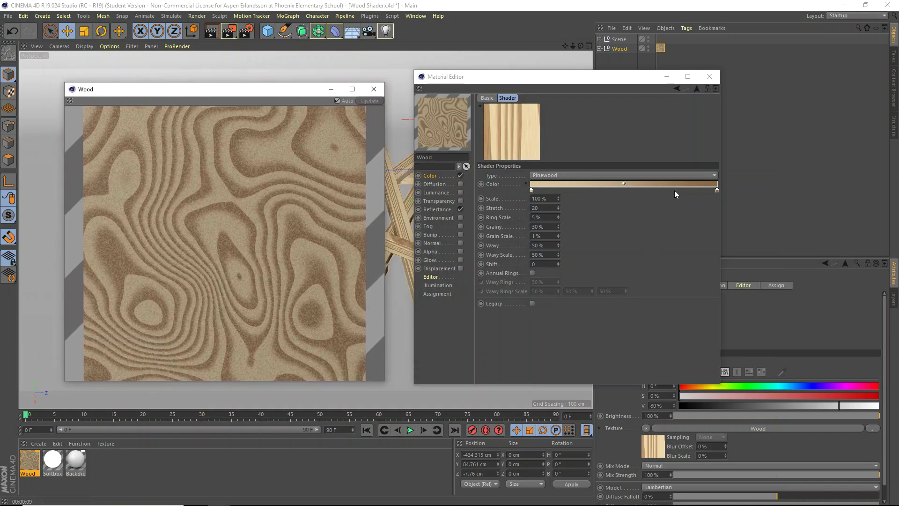
Try custom wood gradient colors, with the light end green (H 139°, S 88%) and the dark end red (H 0°, S 89%).
{"action": "double_click", "coordinate": [531, 190]}
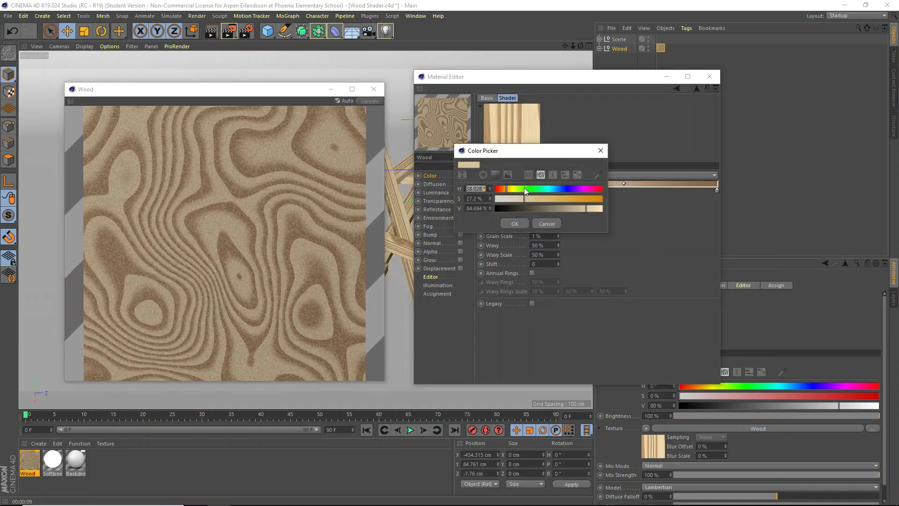
{"action": "left_click", "coordinate": [591, 200]}
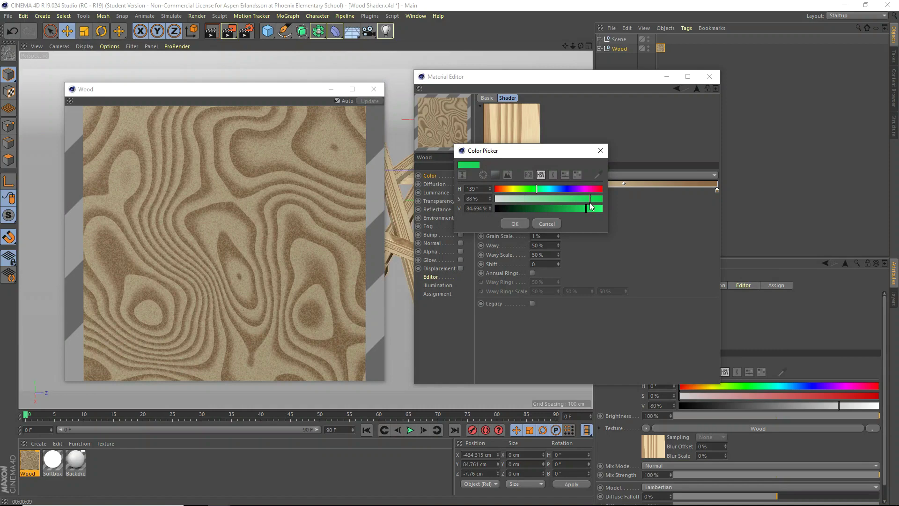
{"action": "left_click", "coordinate": [523, 222]}
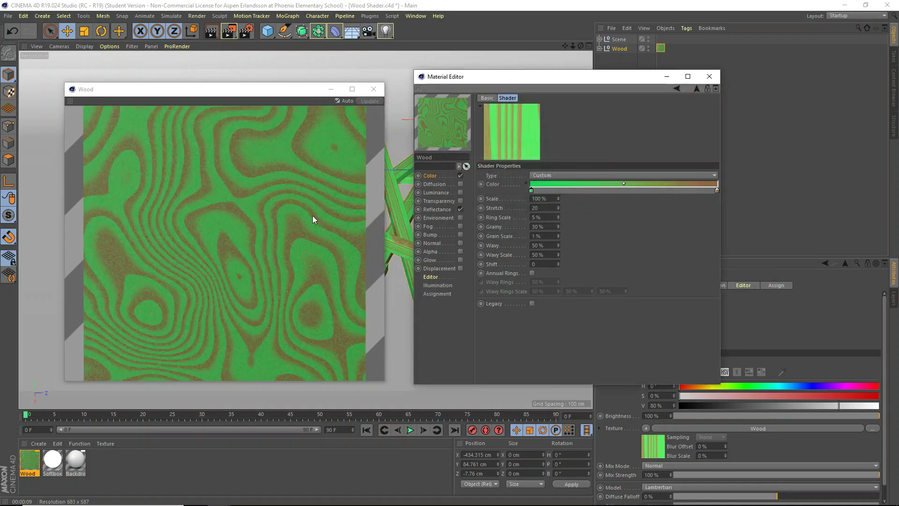
{"action": "double_click", "coordinate": [718, 191]}
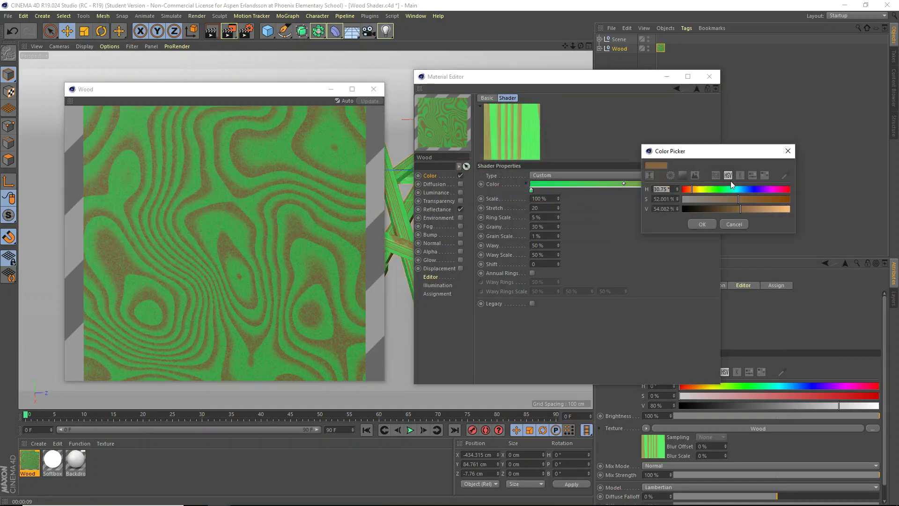
{"action": "left_click", "coordinate": [774, 210]}
{"action": "left_click", "coordinate": [776, 200]}
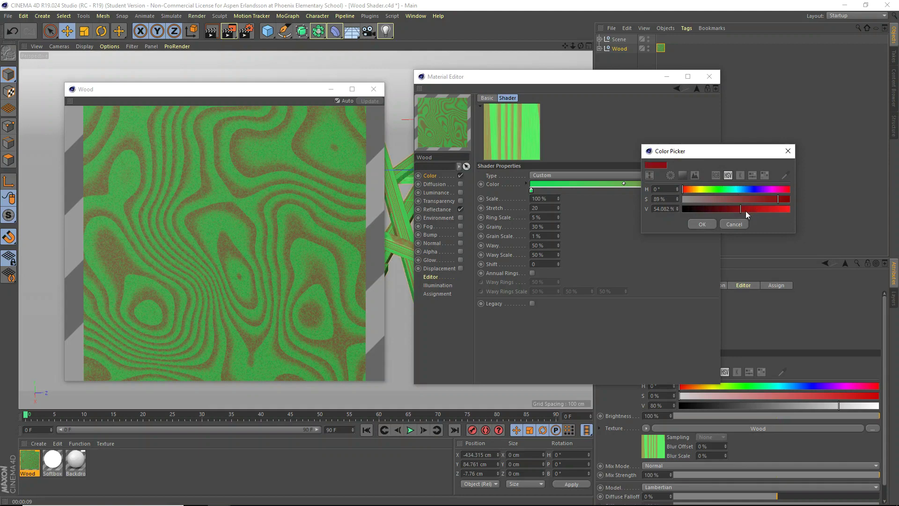
{"action": "left_click", "coordinate": [703, 224]}
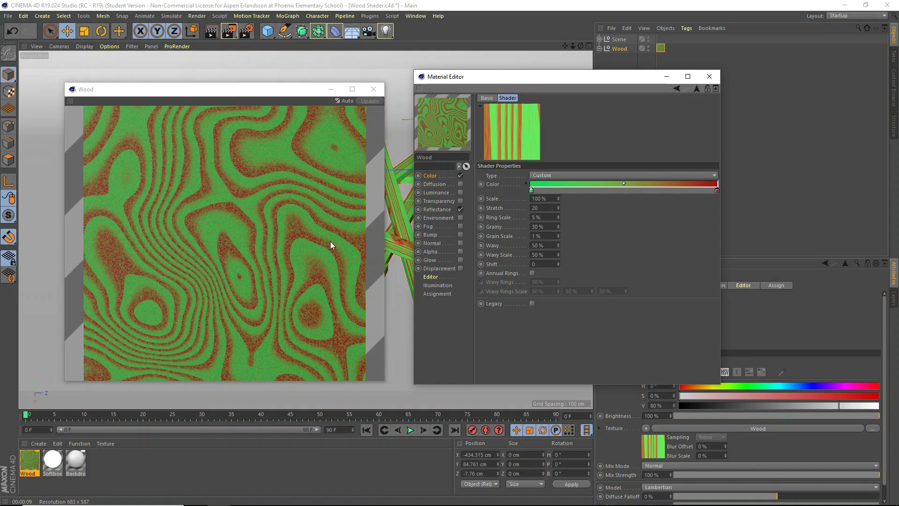
Restore the wood shader's Pinewood type and colors.
{"action": "left_click", "coordinate": [569, 175]}
{"action": "left_click", "coordinate": [572, 205]}
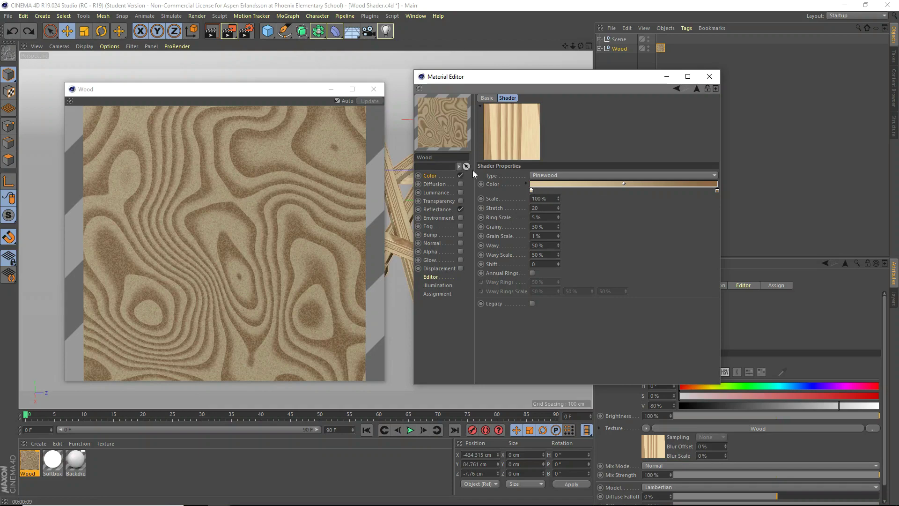
Try the wood shader's Scale at 50% and 200%, and return it to 100%.
{"action": "type", "text": "50"}
{"action": "key", "text": "Return"}
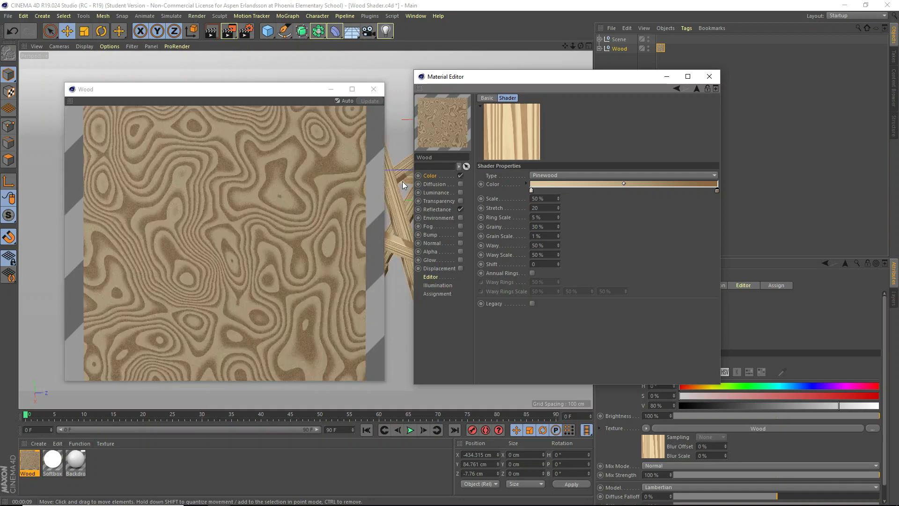
{"action": "left_click", "coordinate": [550, 199]}
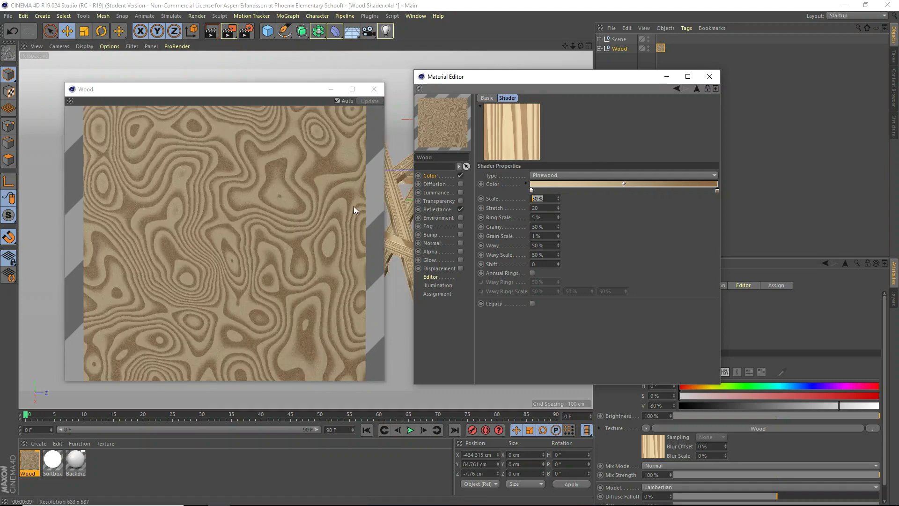
{"action": "type", "text": "2"}
{"action": "key", "text": "Return"}
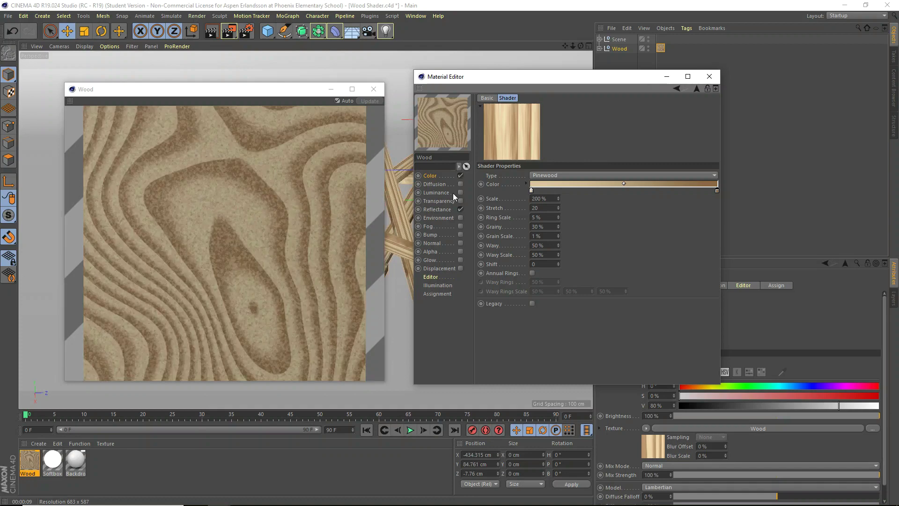
{"action": "left_click", "coordinate": [550, 199]}
{"action": "type", "text": "10"}
{"action": "key", "text": "Return"}
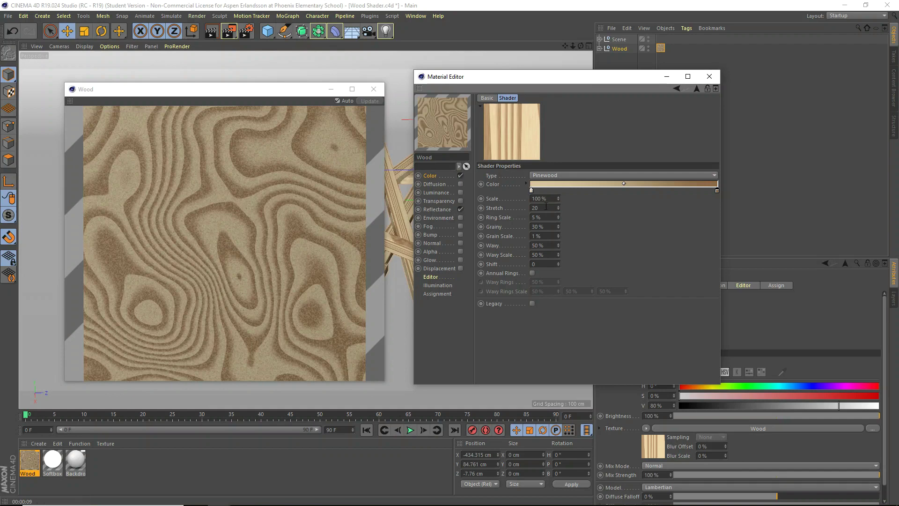
Close the enlarged material preview and start an interactive render region over the wood beams.
{"action": "left_click", "coordinate": [374, 89]}
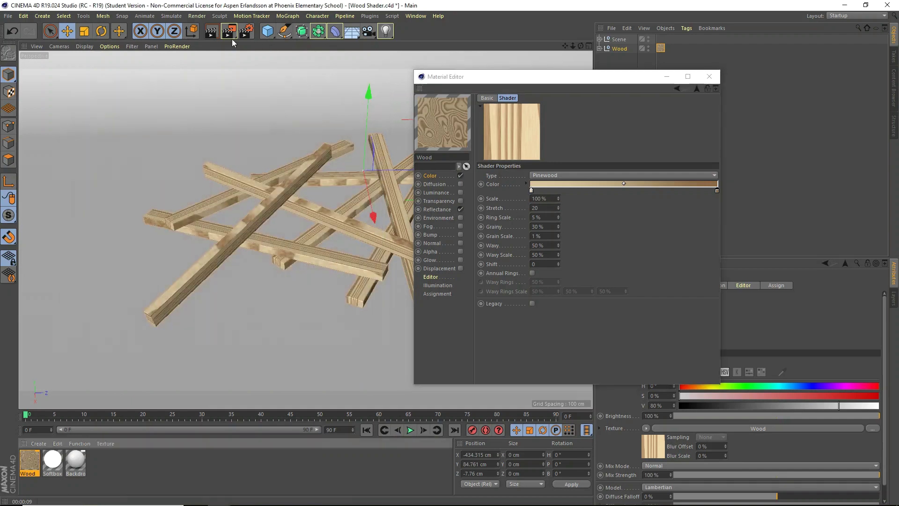
{"action": "left_click_drag", "start_coordinate": [229, 31], "coordinate": [313, 226]}
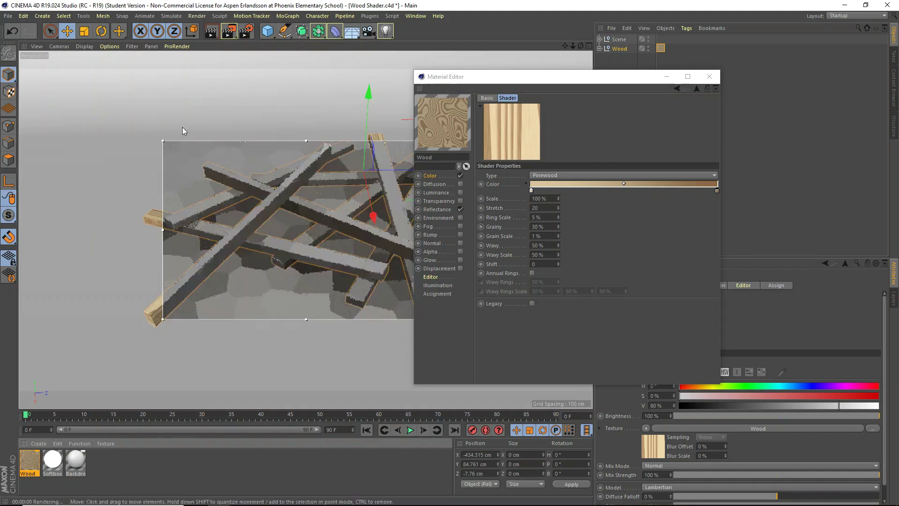
Check the Global Illumination render settings and enlarge the interactive render region to cover nearly all the wood beams.
{"action": "left_click", "coordinate": [245, 31]}
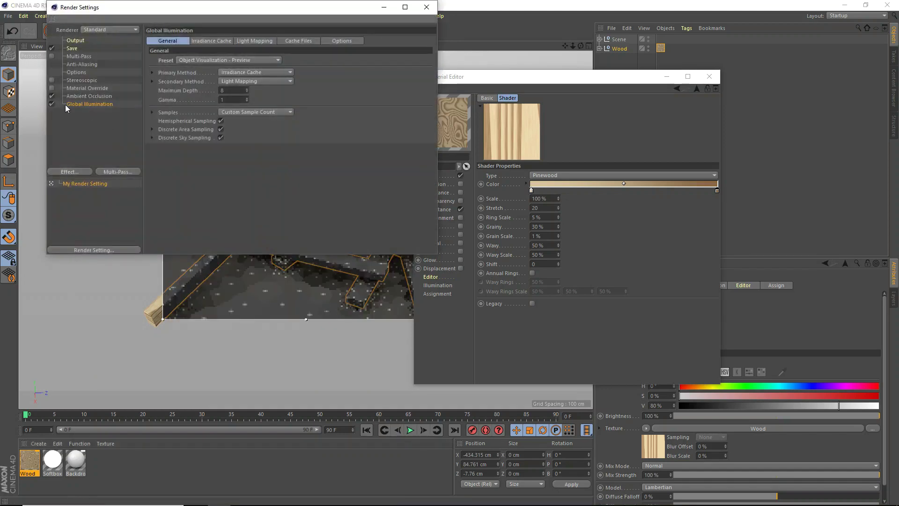
{"action": "left_click", "coordinate": [426, 7]}
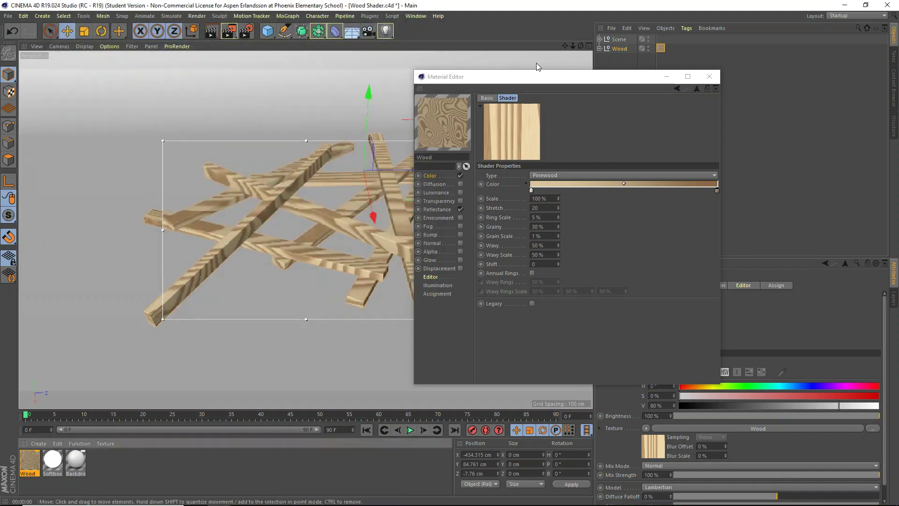
{"action": "left_click_drag", "start_coordinate": [537, 77], "coordinate": [609, 89]}
{"action": "left_click_drag", "start_coordinate": [163, 141], "coordinate": [108, 94]}
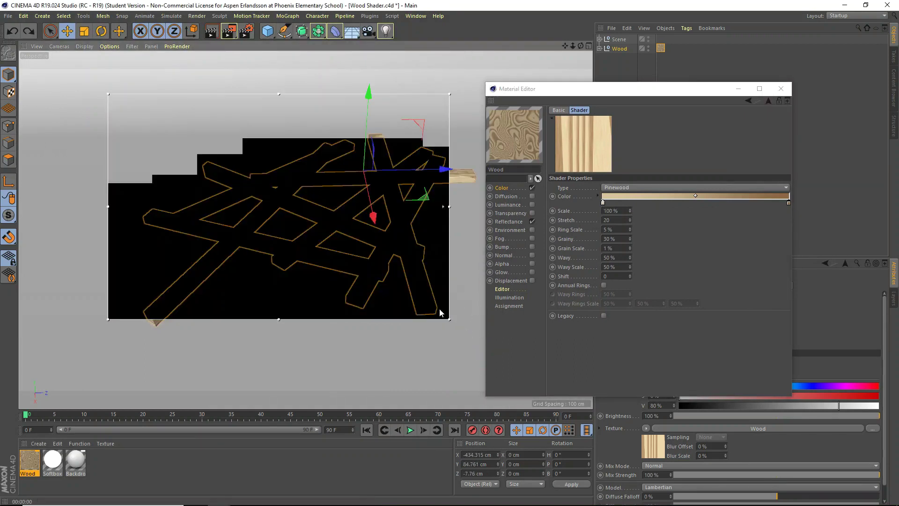
{"action": "left_click_drag", "start_coordinate": [450, 319], "coordinate": [477, 338]}
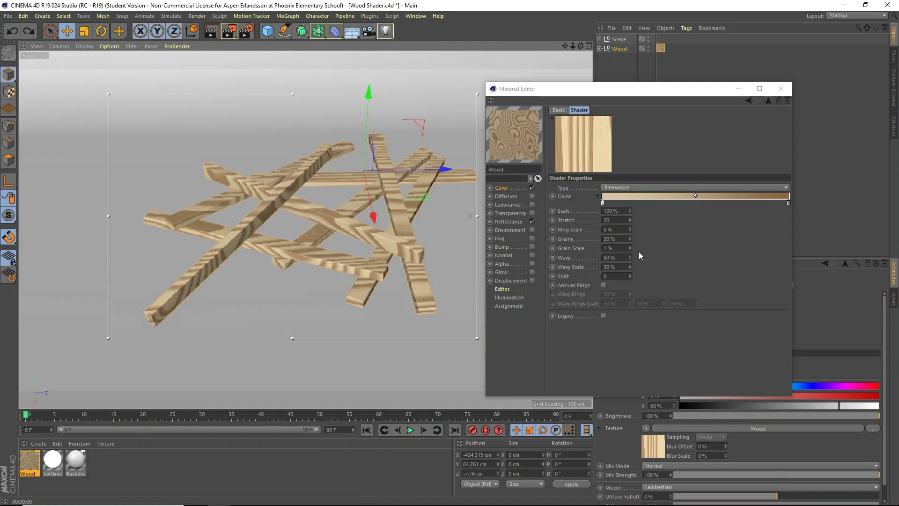
Try the wood shader's Stretch at 1 and return it to 20.
{"action": "double_click", "coordinate": [609, 220]}
{"action": "type", "text": "1"}
{"action": "key", "text": "Return"}
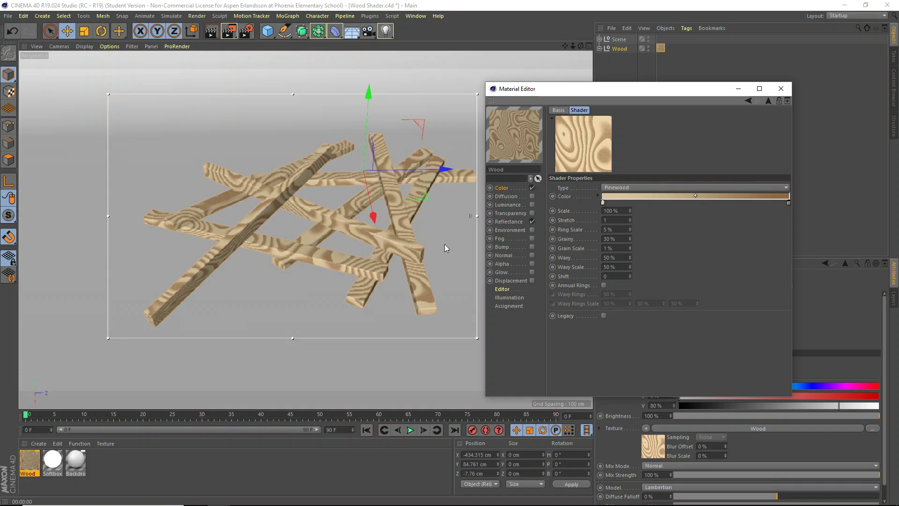
{"action": "double_click", "coordinate": [621, 220]}
{"action": "type", "text": "20"}
{"action": "key", "text": "Return"}
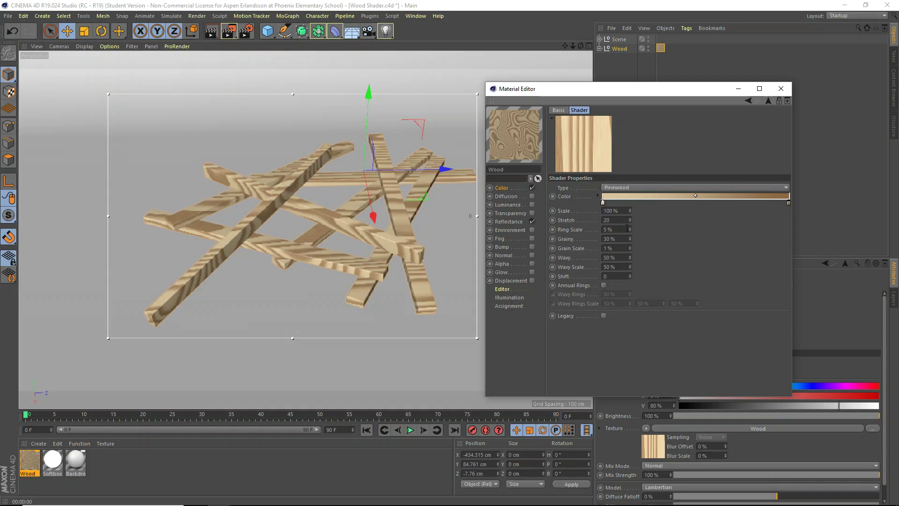
Set the wood shader's Stretch to 1, try it at 0, and return it to 1.
{"action": "type", "text": "1"}
{"action": "key", "text": "Return"}
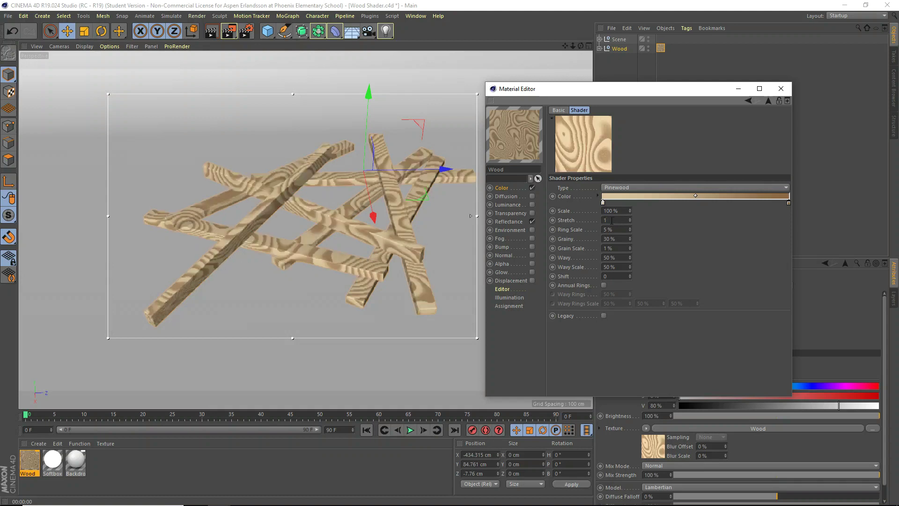
{"action": "type", "text": "0"}
{"action": "key", "text": "Return"}
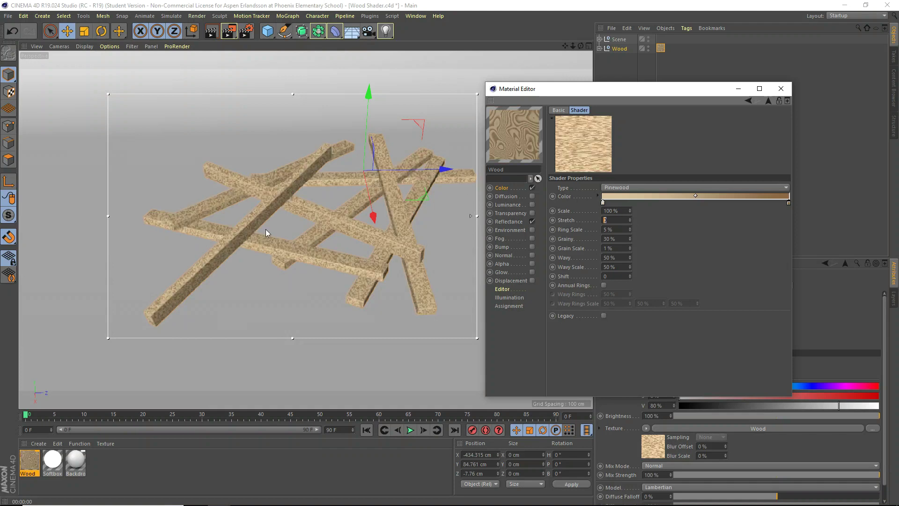
{"action": "type", "text": "1"}
{"action": "key", "text": "Return"}
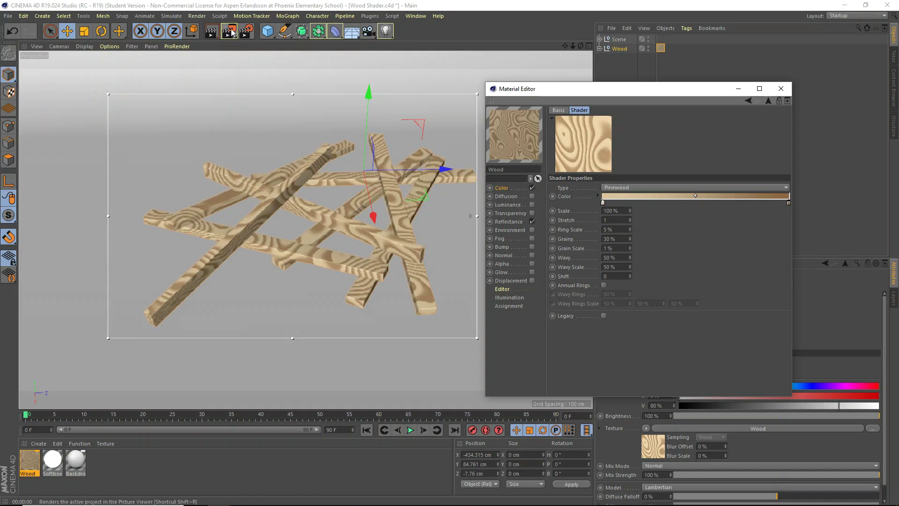
Turn off the interactive render region and open the enlarged Wood material preview over the viewport.
{"action": "left_click_drag", "start_coordinate": [229, 31], "coordinate": [272, 228]}
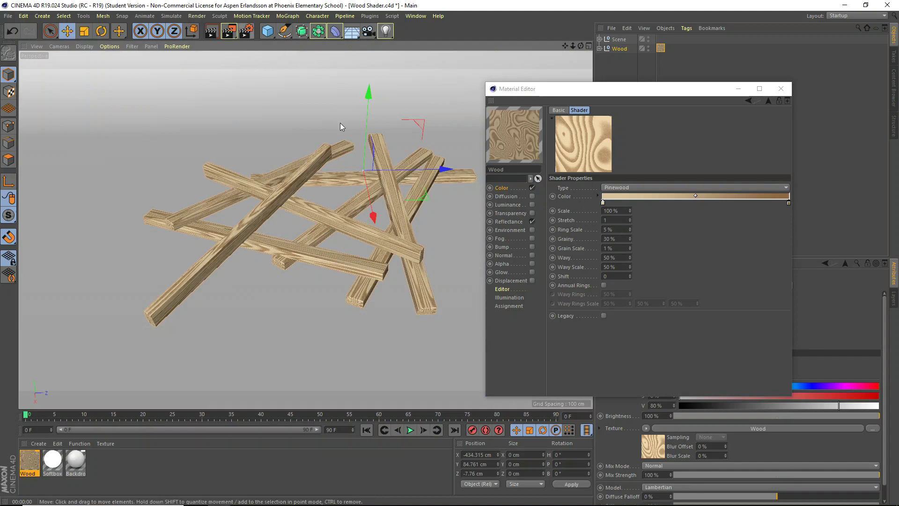
{"action": "right_click", "coordinate": [521, 139]}
{"action": "left_click", "coordinate": [563, 156]}
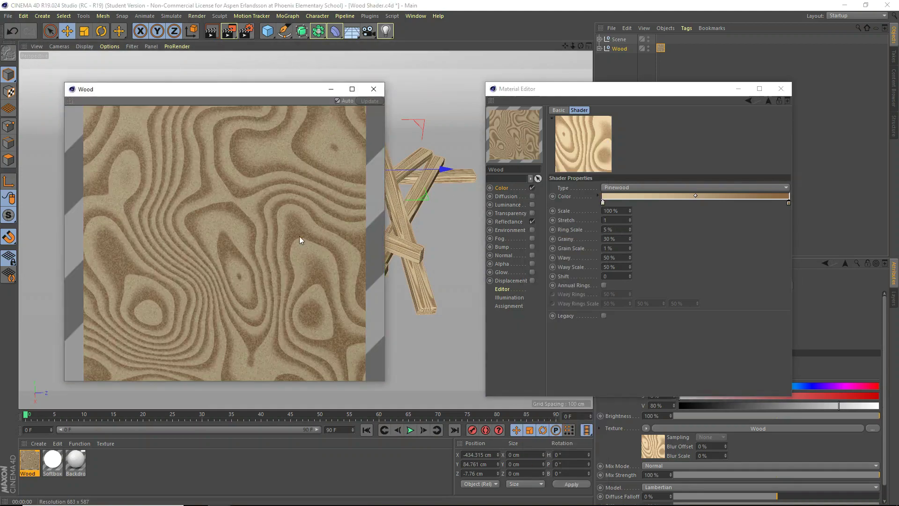
{"action": "left_click_drag", "start_coordinate": [256, 83], "coordinate": [256, 70]}
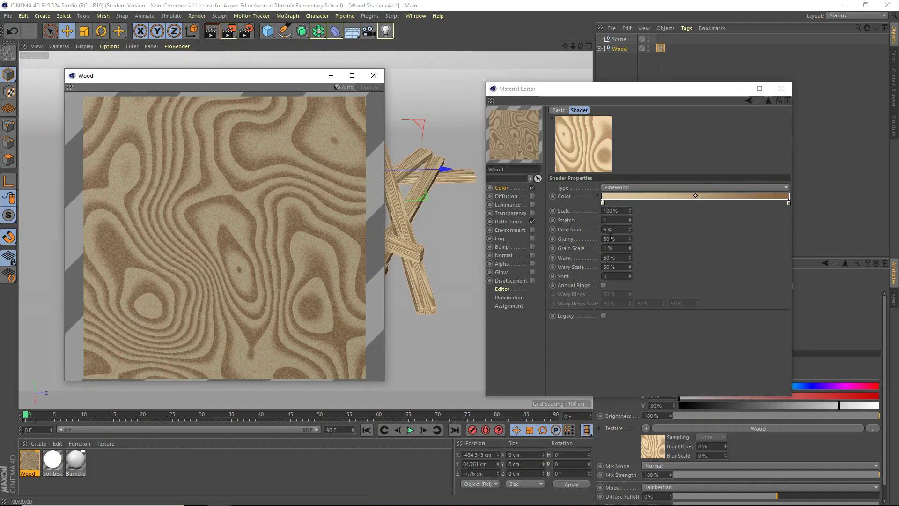
Try the wood shader's Ring Scale at 10%, 50% and 1%.
{"action": "left_click", "coordinate": [618, 229]}
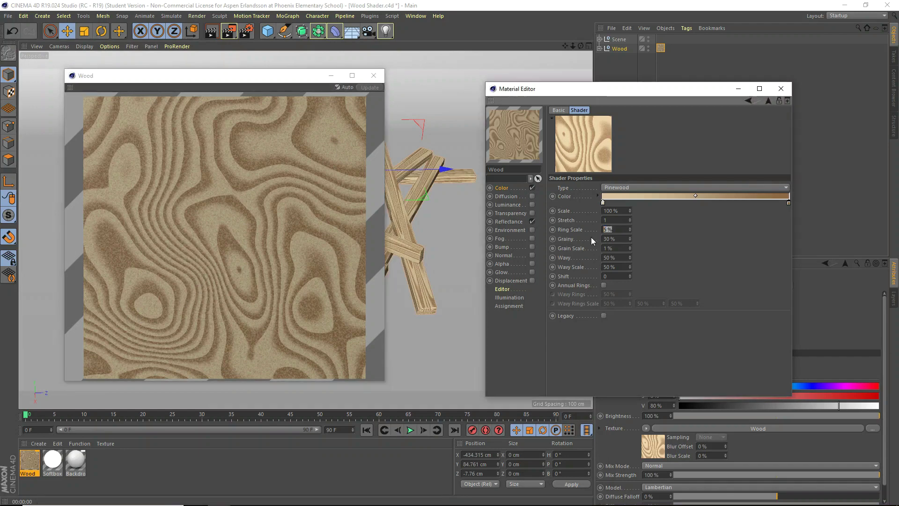
{"action": "key", "text": "Return"}
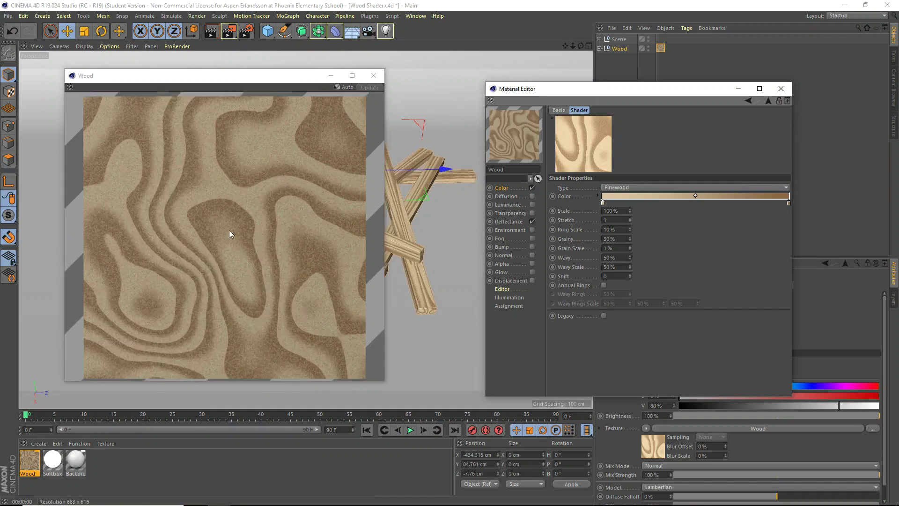
{"action": "key", "text": "BackSpace"}
{"action": "key", "text": "BackSpace"}
{"action": "key", "text": "BackSpace"}
{"action": "key", "text": "BackSpace"}
{"action": "type", "text": "50"}
{"action": "key", "text": "Return"}
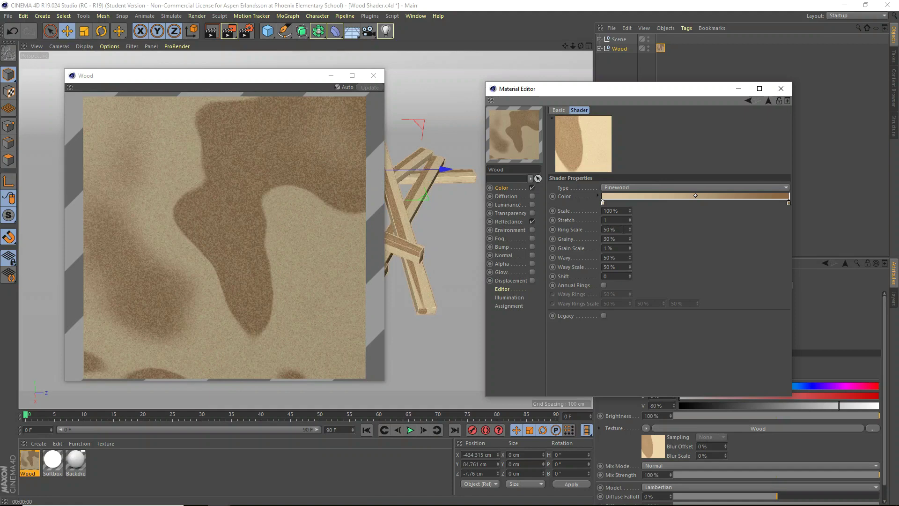
{"action": "left_click_drag", "start_coordinate": [625, 229], "coordinate": [375, 249]}
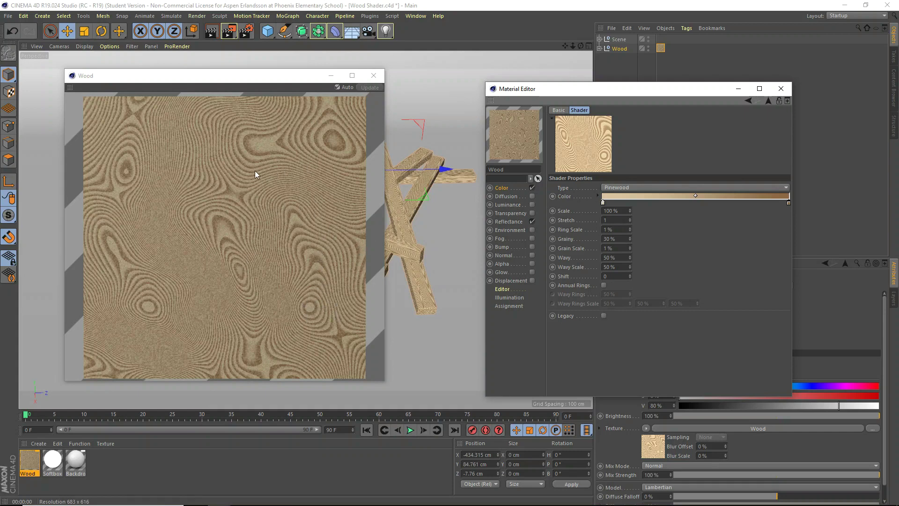
Try the Ring Scale at 10% again and return it to 5%.
{"action": "left_click", "coordinate": [622, 228]}
{"action": "type", "text": "10"}
{"action": "key", "text": "Return"}
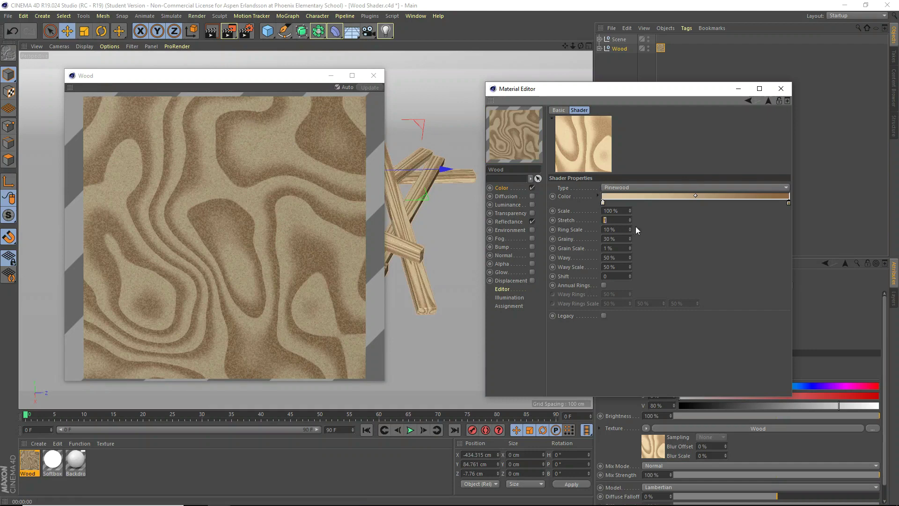
{"action": "left_click", "coordinate": [626, 228]}
{"action": "type", "text": "5"}
{"action": "key", "text": "Return"}
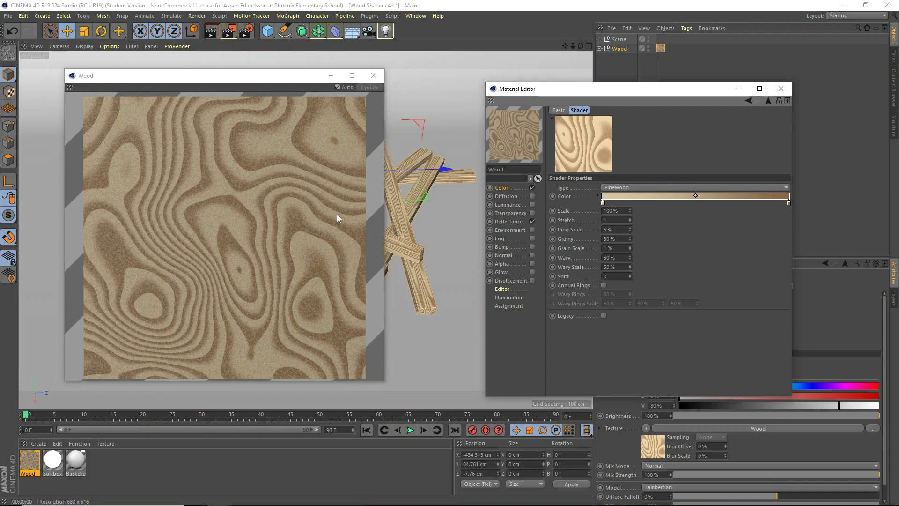
Try the wood shader's Grainy value at 0% and return it to 30%.
{"action": "left_click", "coordinate": [611, 239]}
{"action": "type", "text": "0"}
{"action": "key", "text": "Return"}
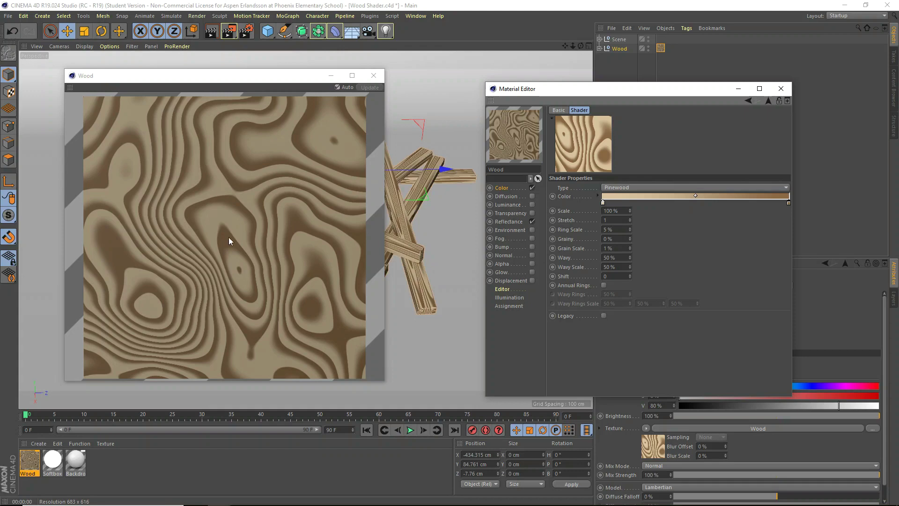
{"action": "left_click", "coordinate": [617, 239]}
{"action": "type", "text": "30"}
{"action": "key", "text": "Return"}
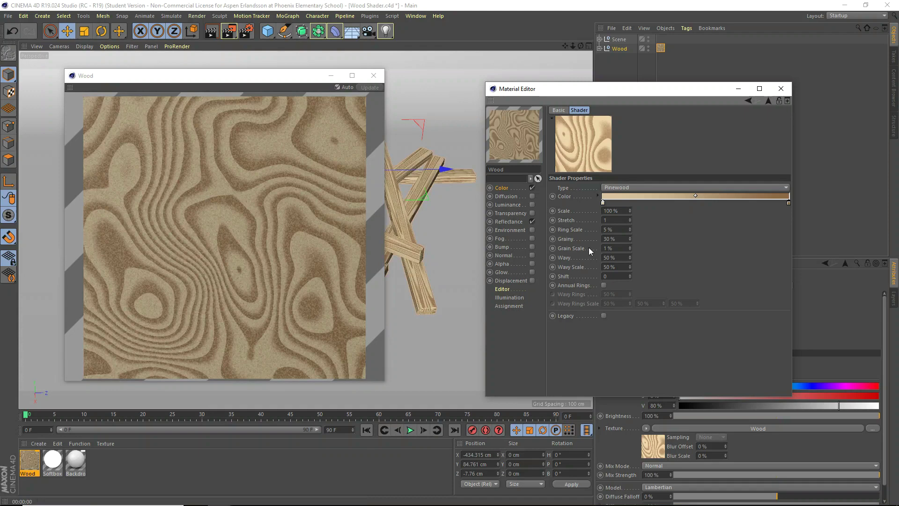
Try a stronger Grainy value of 80% and return it to 30%.
{"action": "left_click", "coordinate": [625, 240]}
{"action": "type", "text": "80"}
{"action": "key", "text": "Return"}
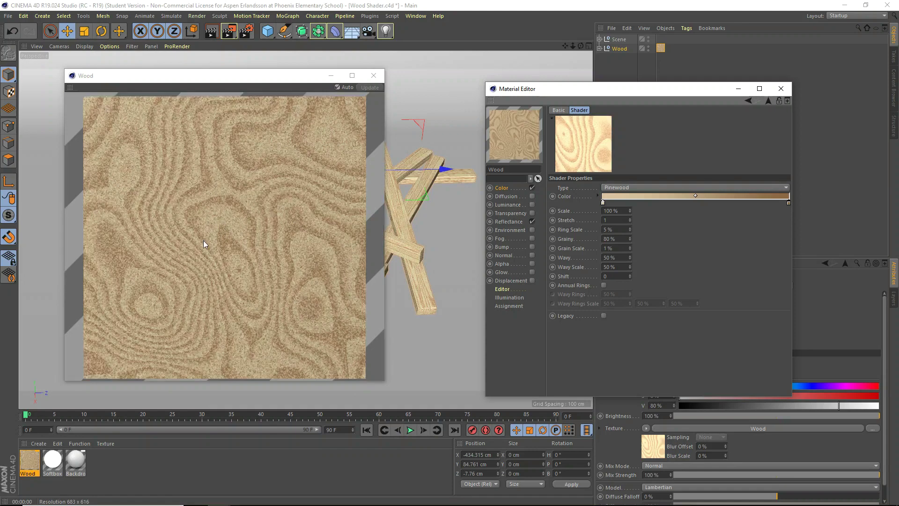
{"action": "left_click", "coordinate": [625, 241]}
{"action": "type", "text": "30"}
{"action": "key", "text": "Return"}
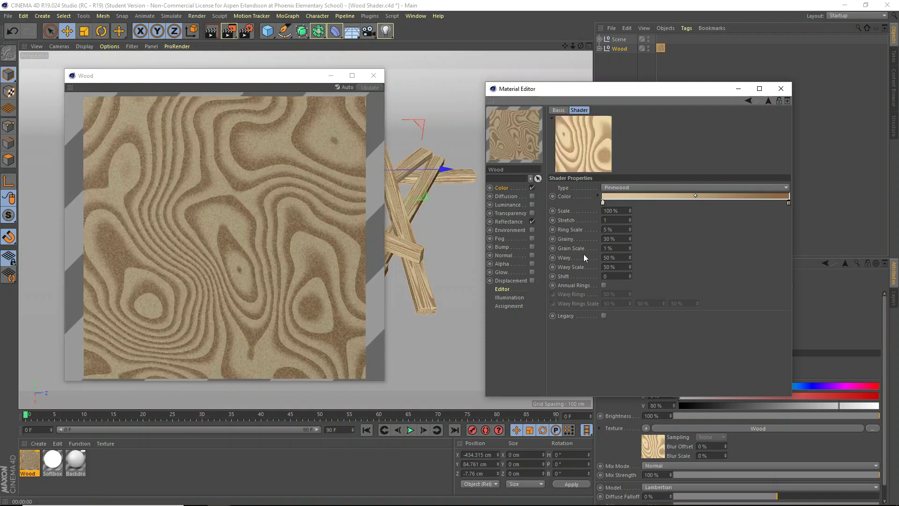
Try an exaggerated wood grain, raising Grain Scale to 141% and Grainy to 128%, and lower Grain Scale to 44%.
{"action": "left_click_drag", "start_coordinate": [630, 251], "coordinate": [616, 248]}
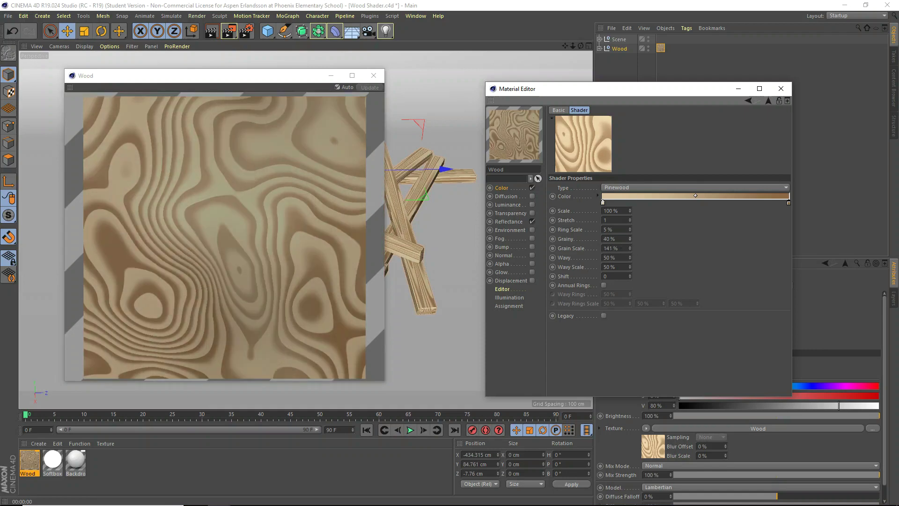
{"action": "left_click_drag", "start_coordinate": [630, 239], "coordinate": [628, 237]}
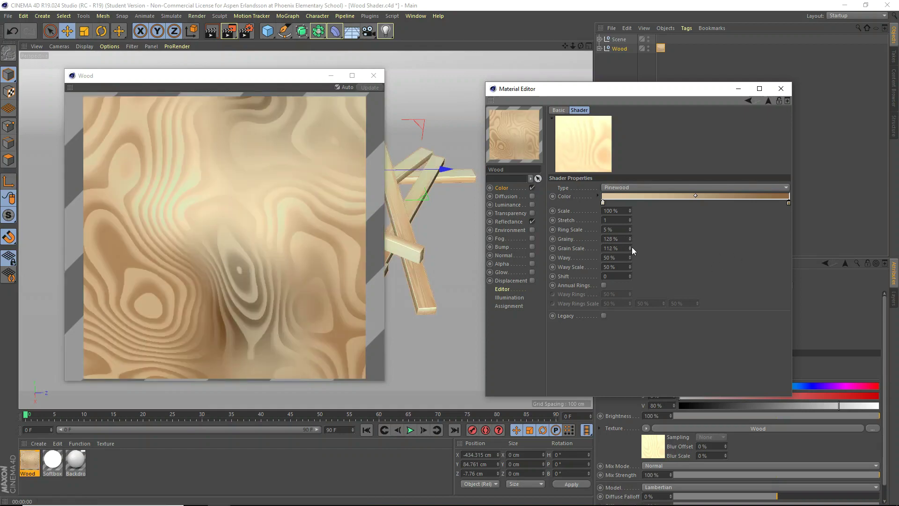
{"action": "left_click_drag", "start_coordinate": [631, 247], "coordinate": [631, 249]}
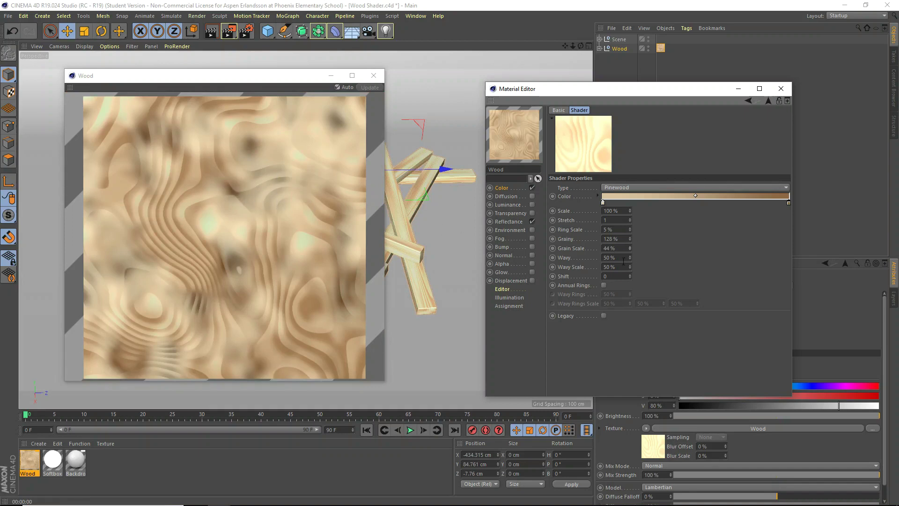
Try the wood shader's Grain Scale at 10% and 2%, returning it to 1% after each.
{"action": "left_click", "coordinate": [610, 249]}
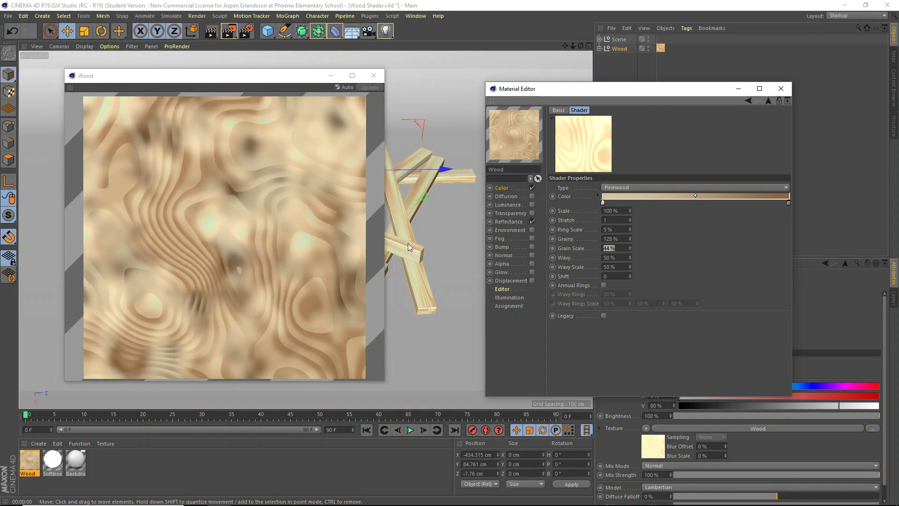
{"action": "type", "text": "10"}
{"action": "key", "text": "Return"}
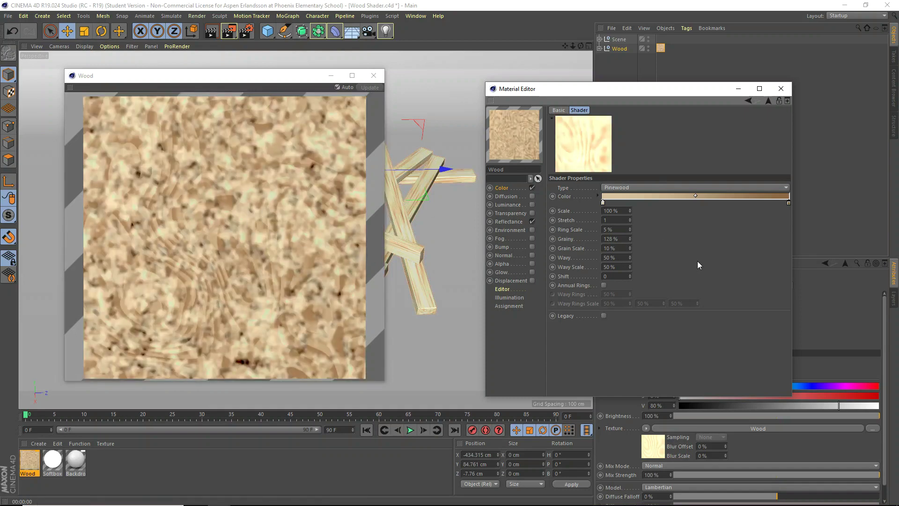
{"action": "left_click", "coordinate": [622, 247]}
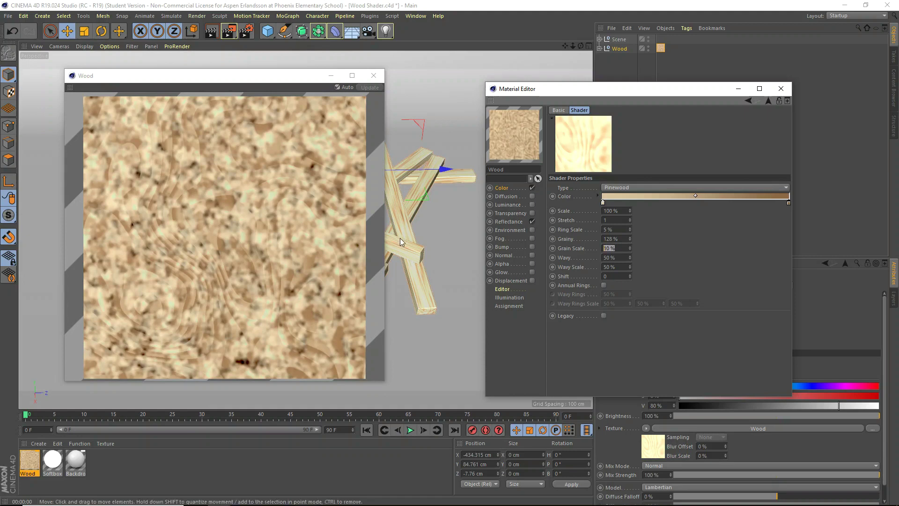
{"action": "type", "text": "1"}
{"action": "key", "text": "Return"}
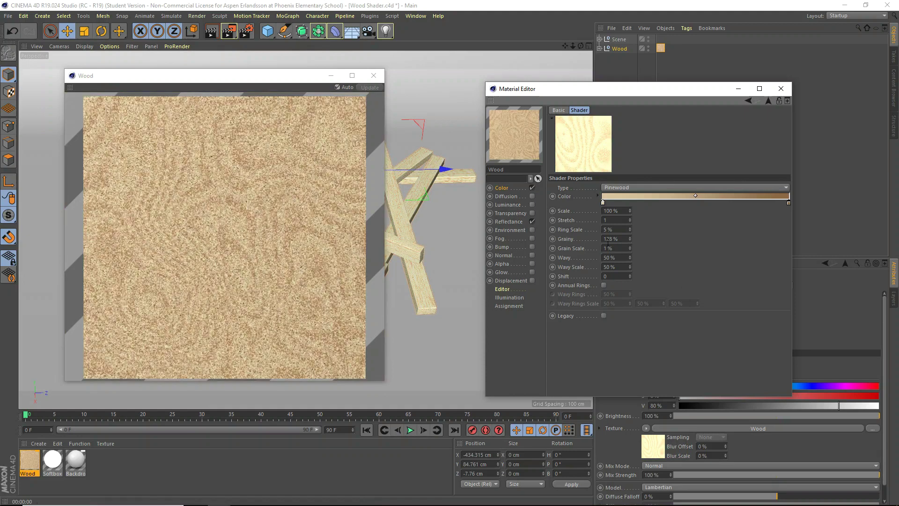
{"action": "left_click", "coordinate": [630, 246]}
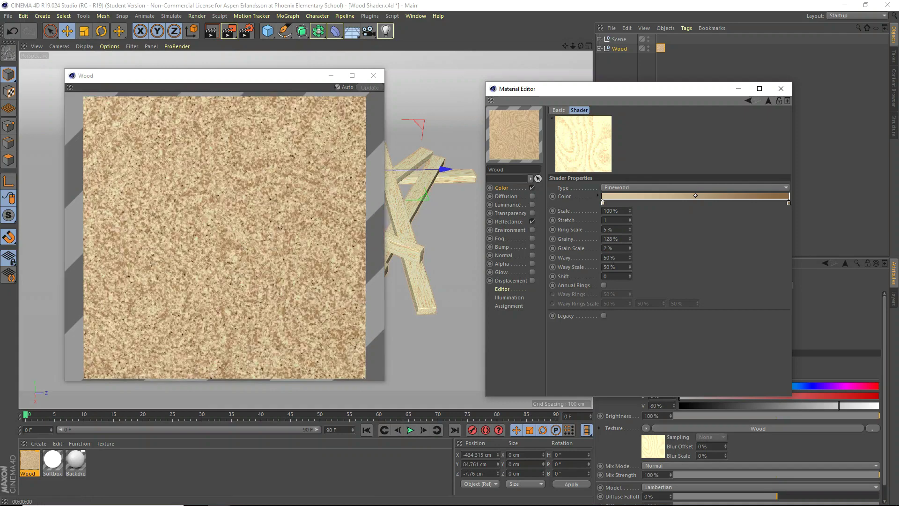
{"action": "double_click", "coordinate": [609, 248]}
{"action": "type", "text": "1"}
{"action": "key", "text": "Return"}
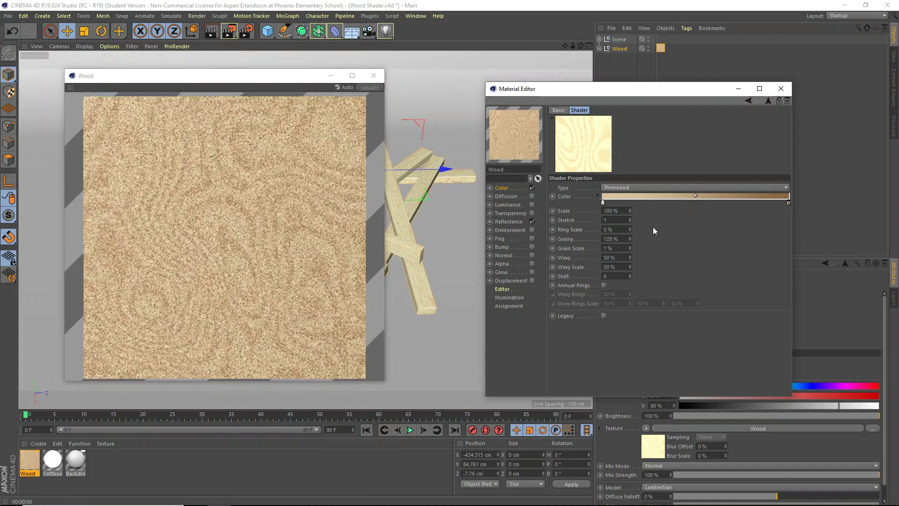
Try the wood shader's Grainy value at 50% and settle on 40%.
{"action": "double_click", "coordinate": [619, 239]}
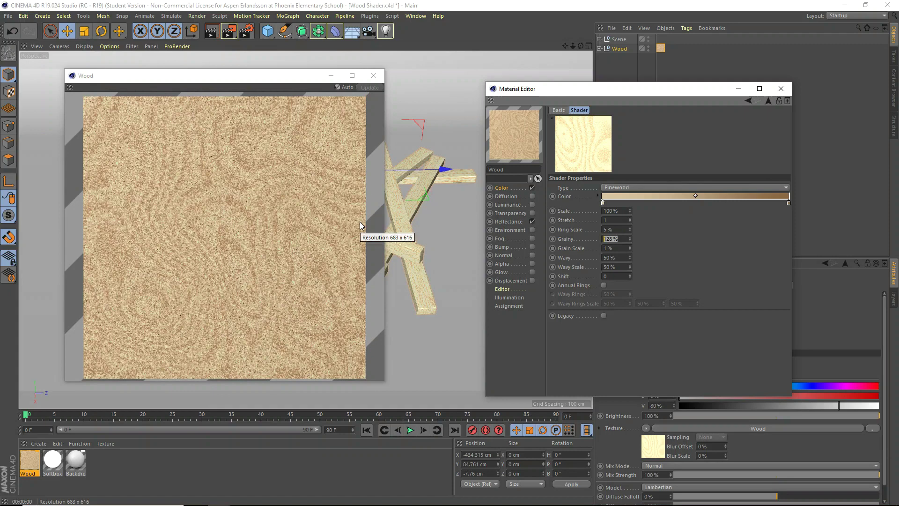
{"action": "type", "text": "50"}
{"action": "key", "text": "Return"}
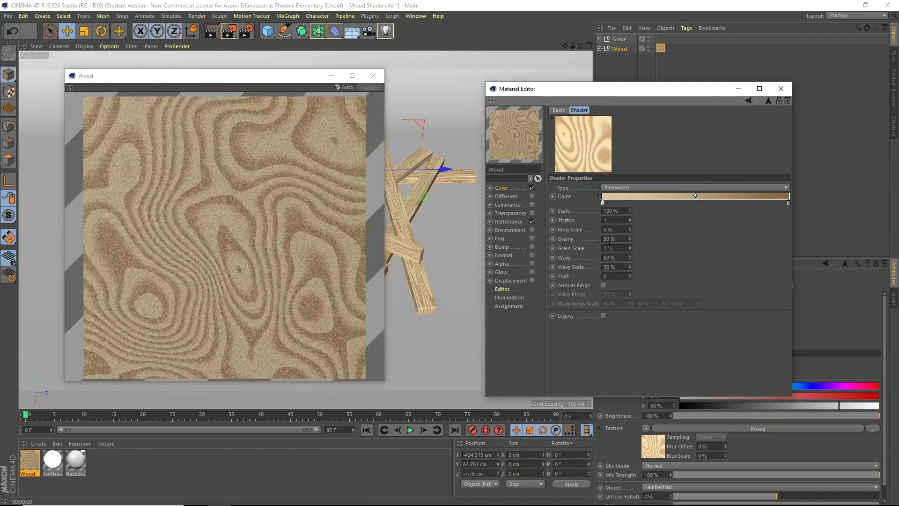
{"action": "double_click", "coordinate": [618, 239]}
{"action": "type", "text": "40"}
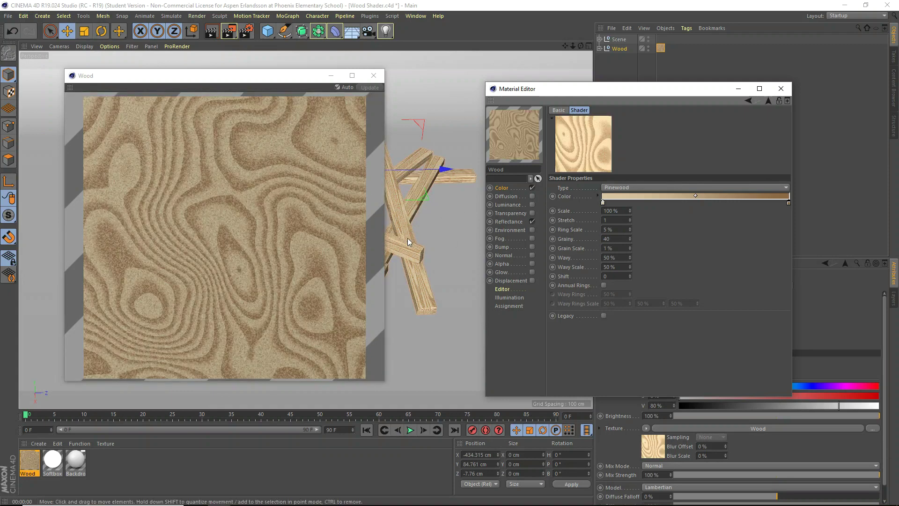
{"action": "key", "text": "Return"}
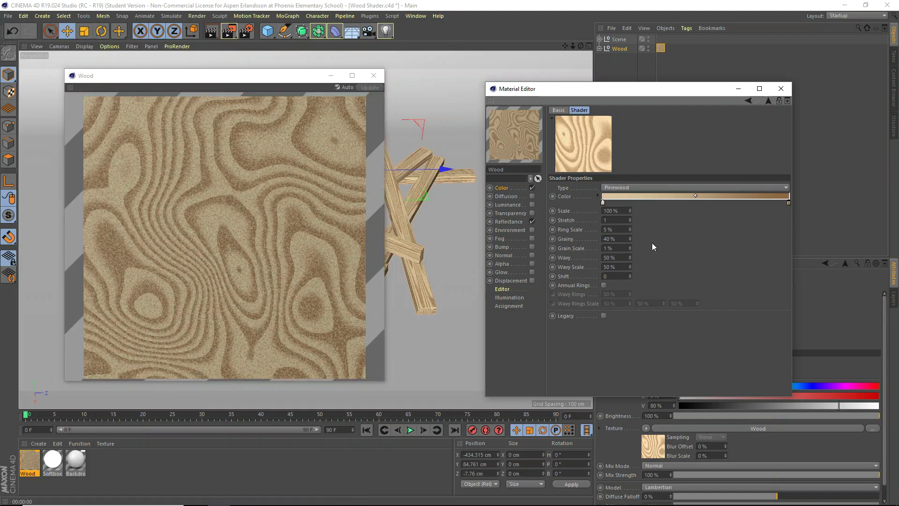
Set the wood shader's Grainy value to 35%.
{"action": "double_click", "coordinate": [611, 239]}
{"action": "type", "text": "35"}
{"action": "key", "text": "Return"}
Try the wood shader's Wavy value at 120% and 1%, and return it to 50%.
{"action": "double_click", "coordinate": [628, 258]}
{"action": "type", "text": "120"}
{"action": "key", "text": "Return"}
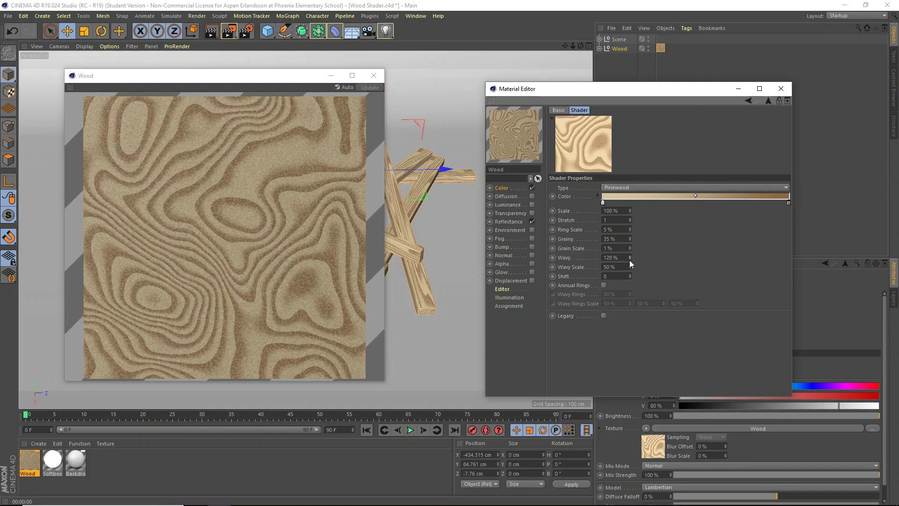
{"action": "left_click_drag", "start_coordinate": [630, 260], "coordinate": [629, 300]}
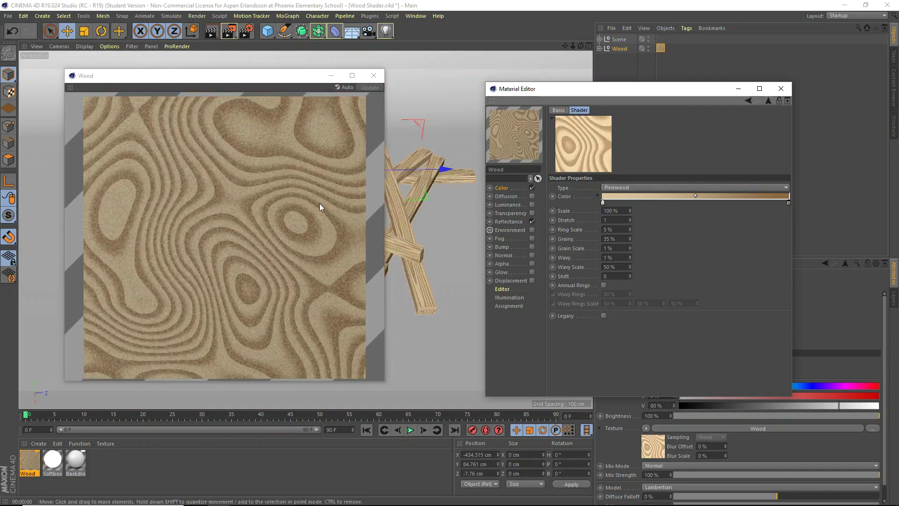
{"action": "left_click", "coordinate": [615, 251]}
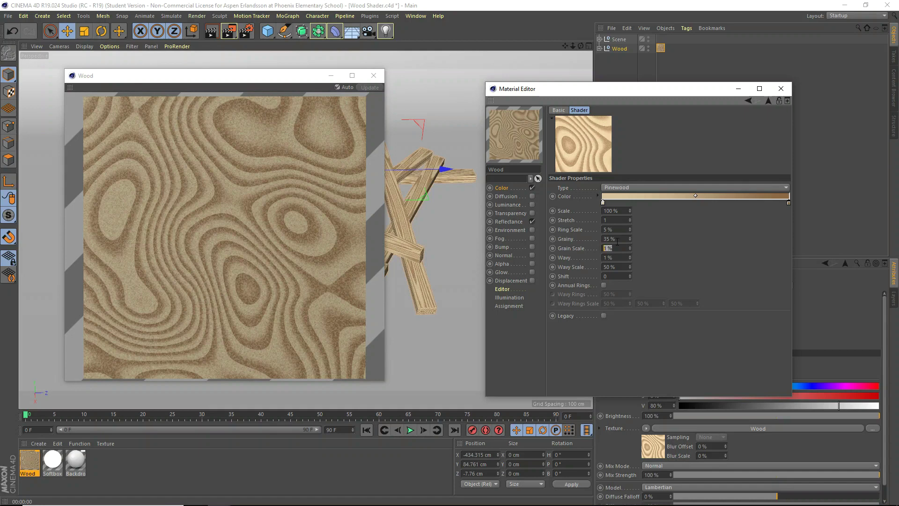
{"action": "key", "text": "Tab"}
{"action": "type", "text": "50"}
{"action": "key", "text": "Return"}
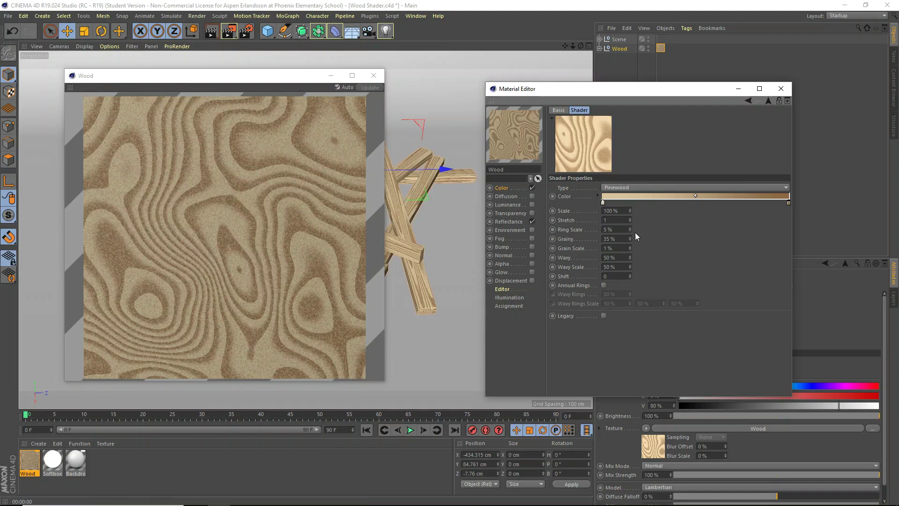
Try the wood shader with Wavy Scale and Wavy both at 90%, and return Wavy to 50%.
{"action": "double_click", "coordinate": [617, 267]}
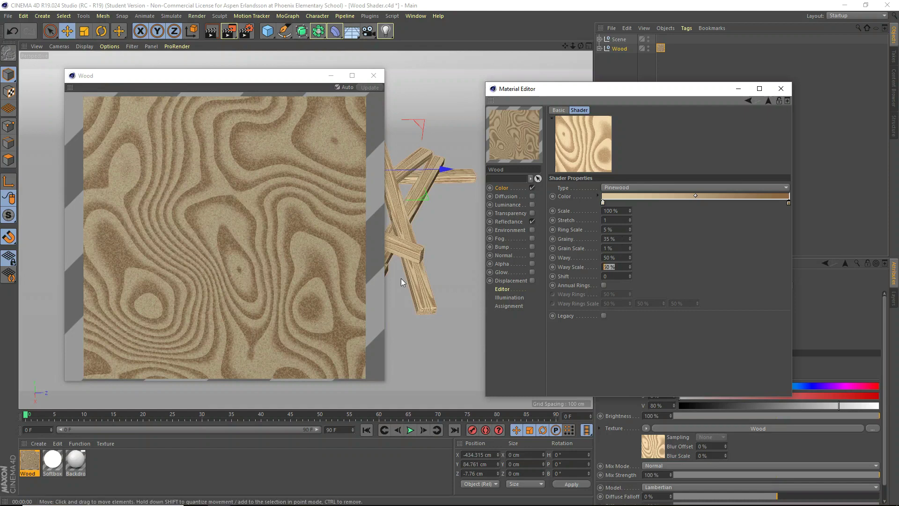
{"action": "type", "text": "90"}
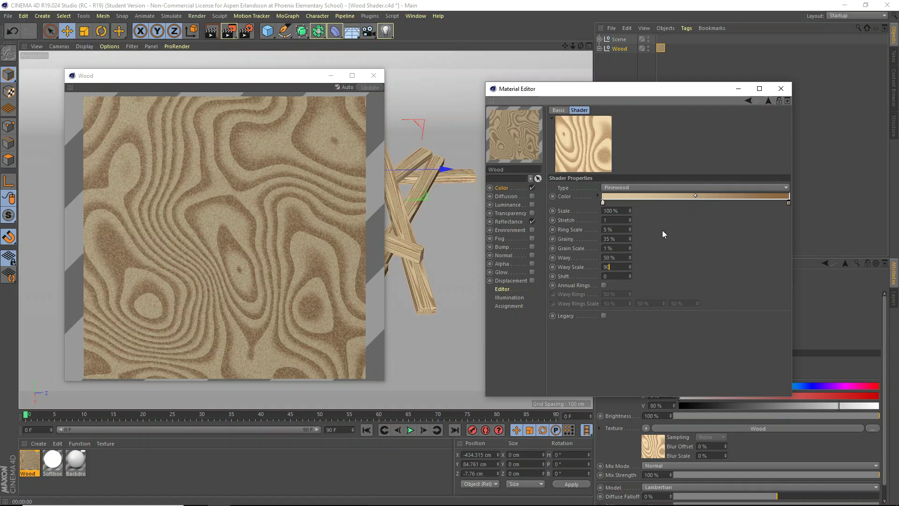
{"action": "double_click", "coordinate": [617, 258]}
{"action": "type", "text": "90"}
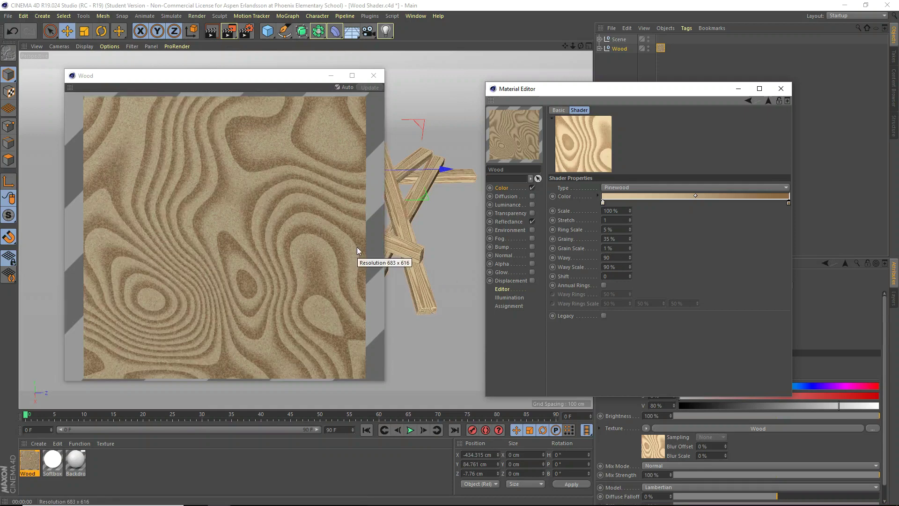
{"action": "key", "text": "Return"}
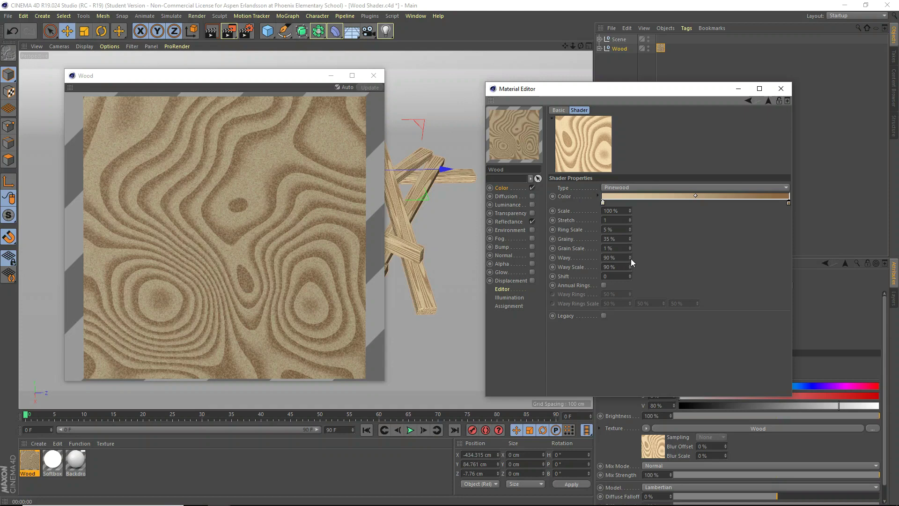
{"action": "left_click", "coordinate": [611, 257]}
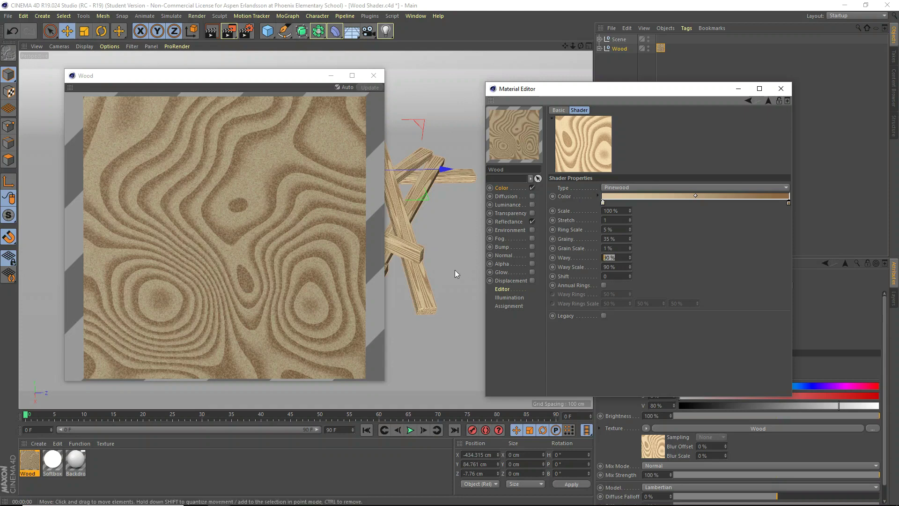
{"action": "type", "text": "50"}
{"action": "key", "text": "Return"}
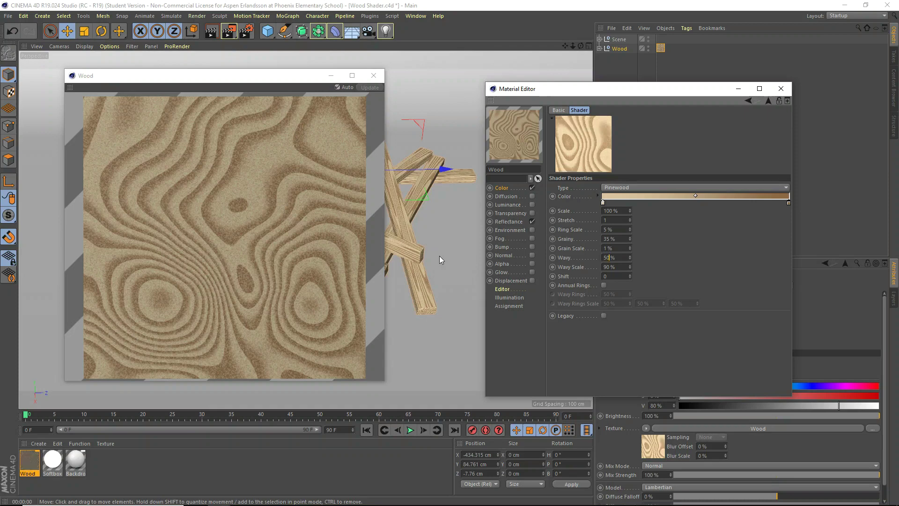
Set the wood shader's Wavy Scale to 500%.
{"action": "key", "text": "Tab"}
{"action": "type", "text": "500"}
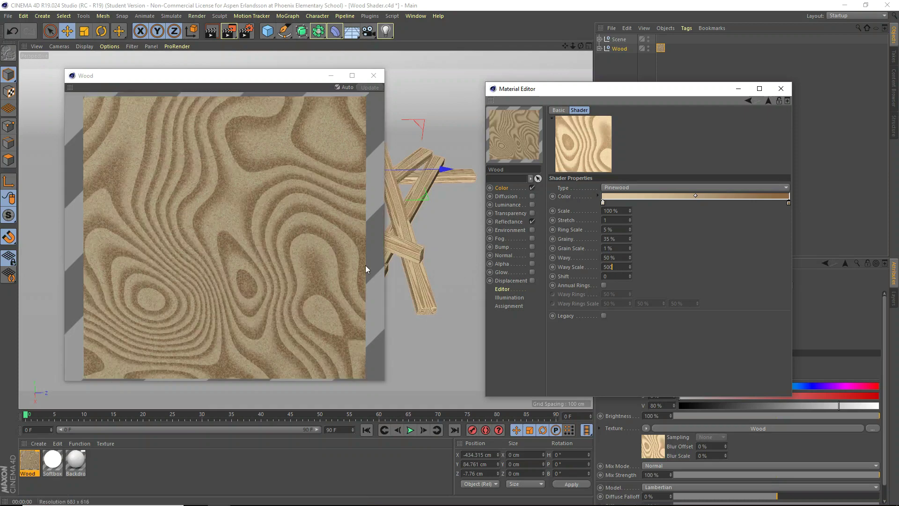
{"action": "key", "text": "Return"}
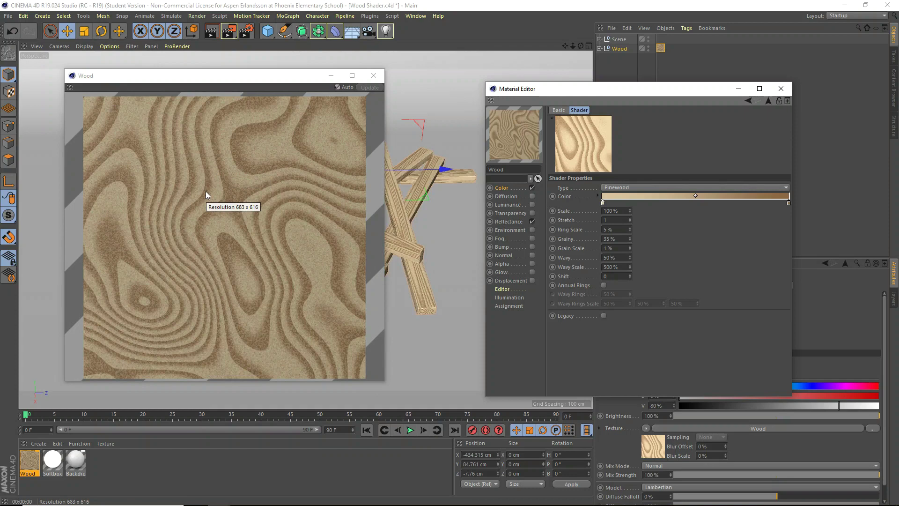
{"action": "left_click", "coordinate": [220, 233]}
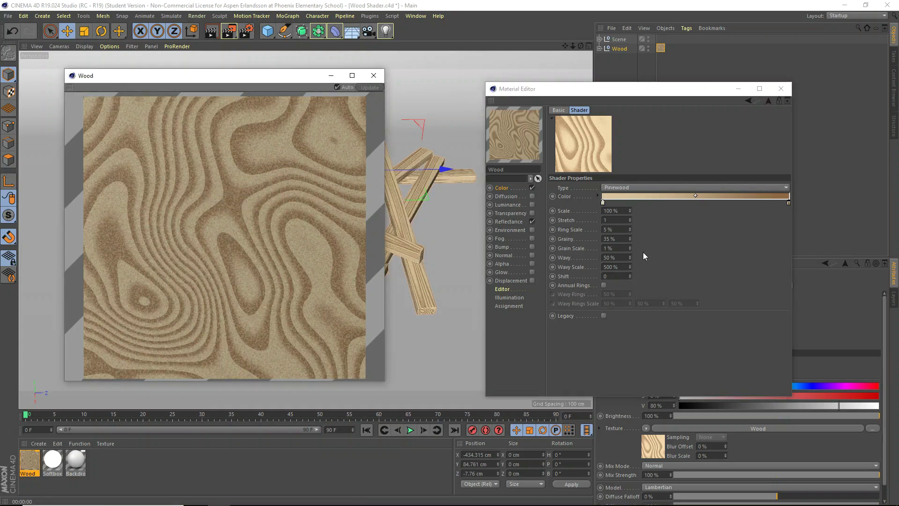
Try the wood shader's Shift value at 1.8 and at 0.01.
{"action": "left_click", "coordinate": [623, 276]}
{"action": "type", "text": "1.6"}
{"action": "key", "text": "Return"}
{"action": "left_click", "coordinate": [623, 277]}
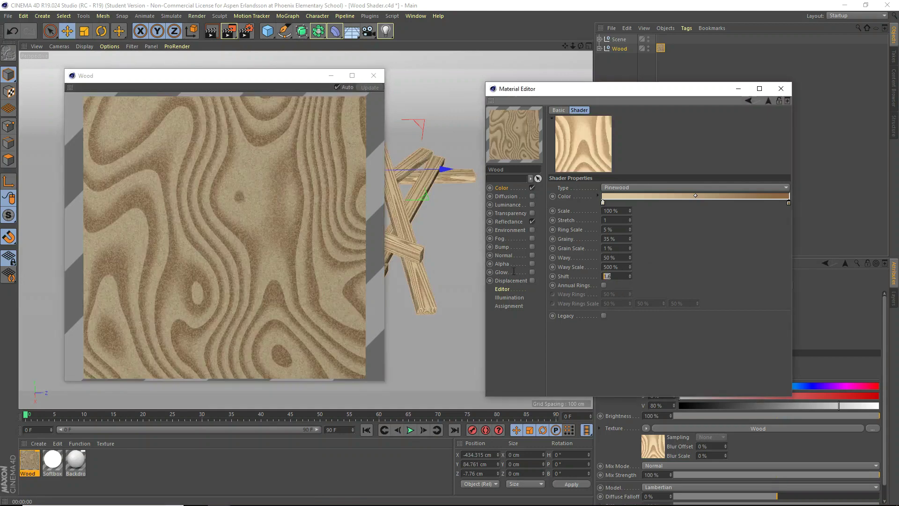
{"action": "key", "text": "BackSpace"}
{"action": "type", "text": "0.01"}
{"action": "key", "text": "Return"}
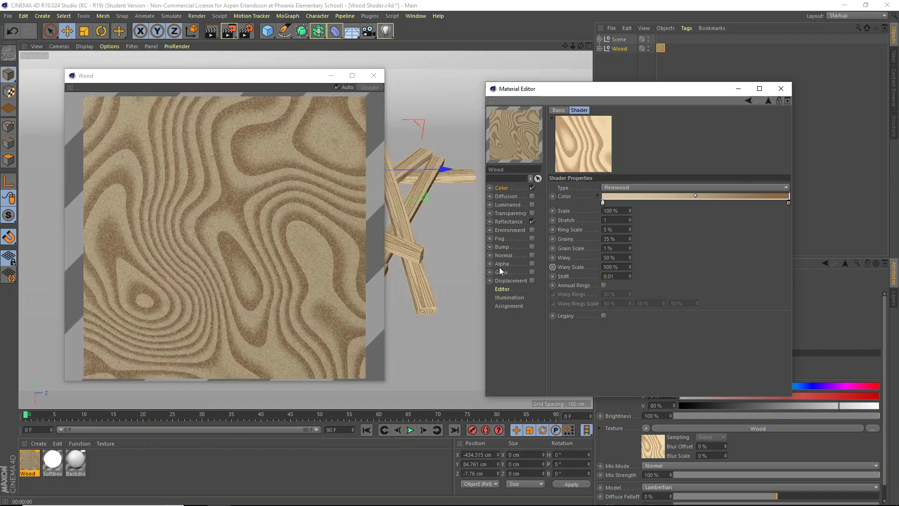
Try the wood shader's Shift value at 1 and at 2.
{"action": "left_click", "coordinate": [624, 276]}
{"action": "type", "text": "1"}
{"action": "key", "text": "Return"}
{"action": "left_click", "coordinate": [615, 276]}
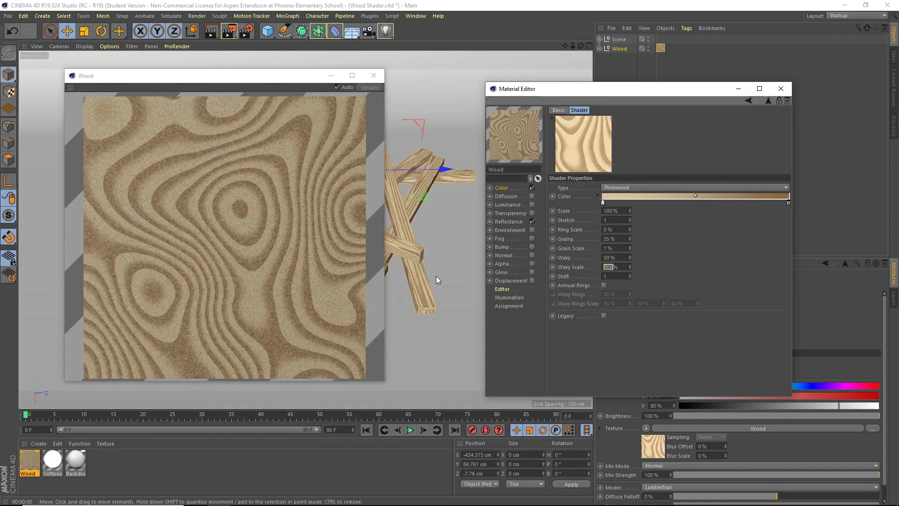
{"action": "type", "text": "2"}
{"action": "key", "text": "Return"}
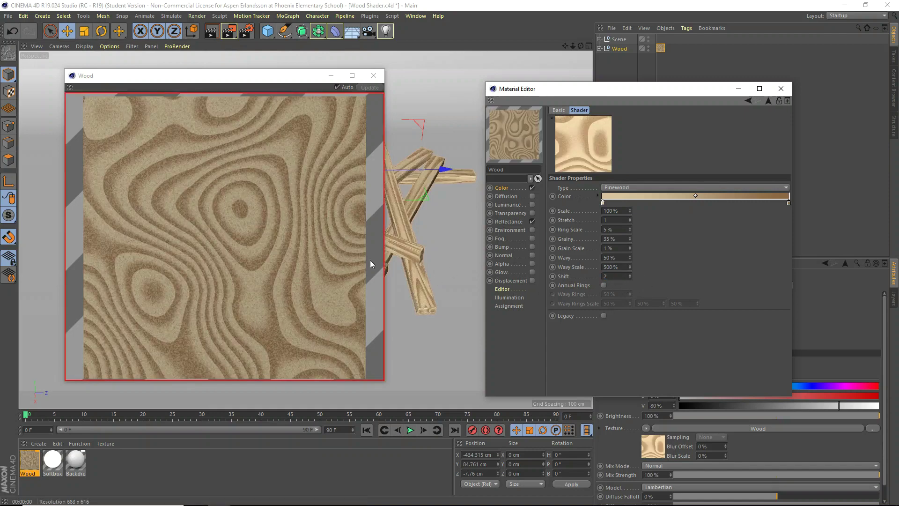
Raise the wood shader's Shift through 4 and 5 and settle on 6.
{"action": "left_click", "coordinate": [630, 274]}
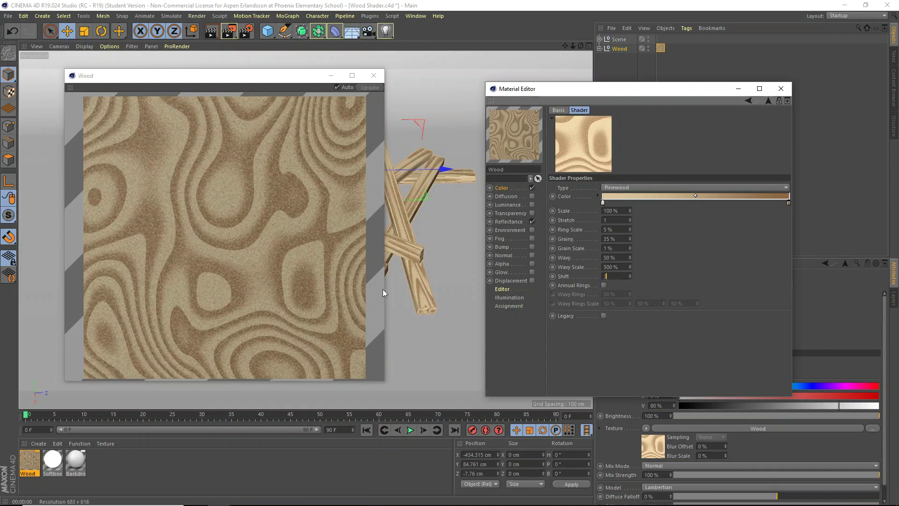
{"action": "type", "text": "4"}
{"action": "key", "text": "Return"}
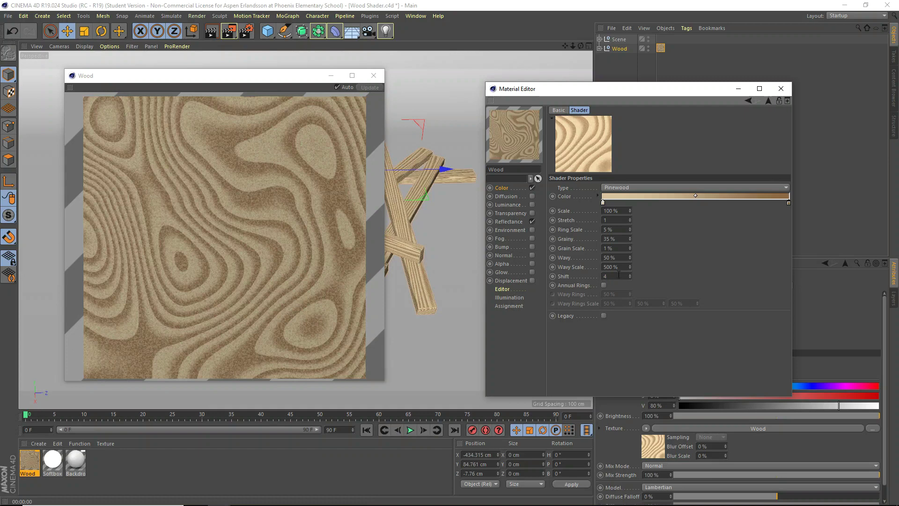
{"action": "type", "text": "5"}
{"action": "key", "text": "Return"}
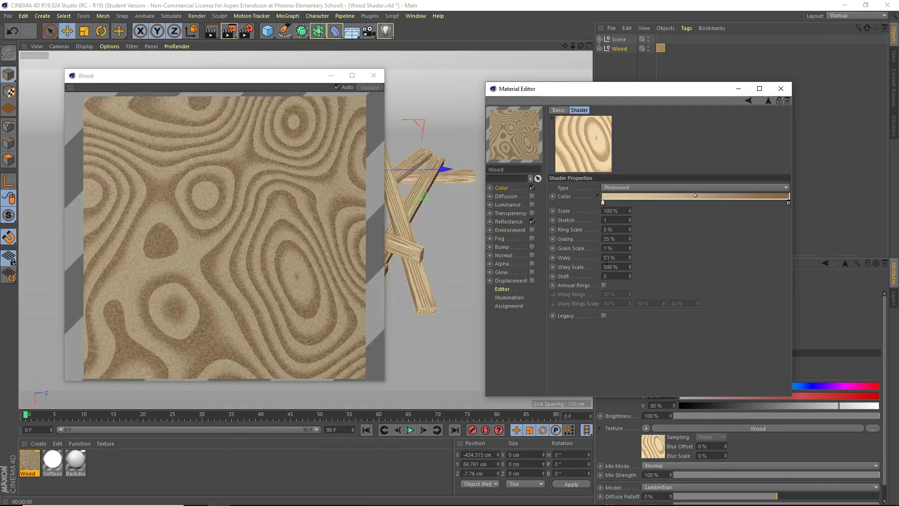
{"action": "type", "text": "6"}
{"action": "key", "text": "Return"}
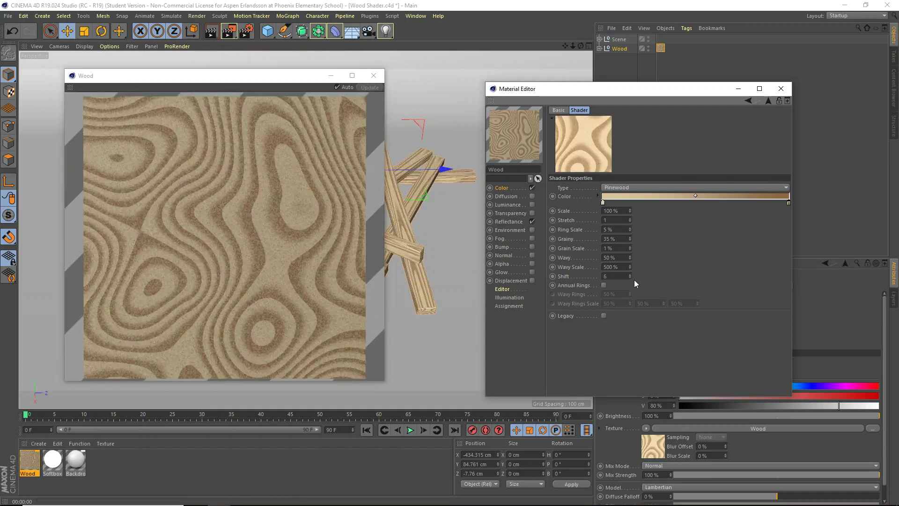
Switch the enlarged material preview to a Cube and rotate it to inspect the wood pattern on its faces.
{"action": "right_click", "coordinate": [267, 151]}
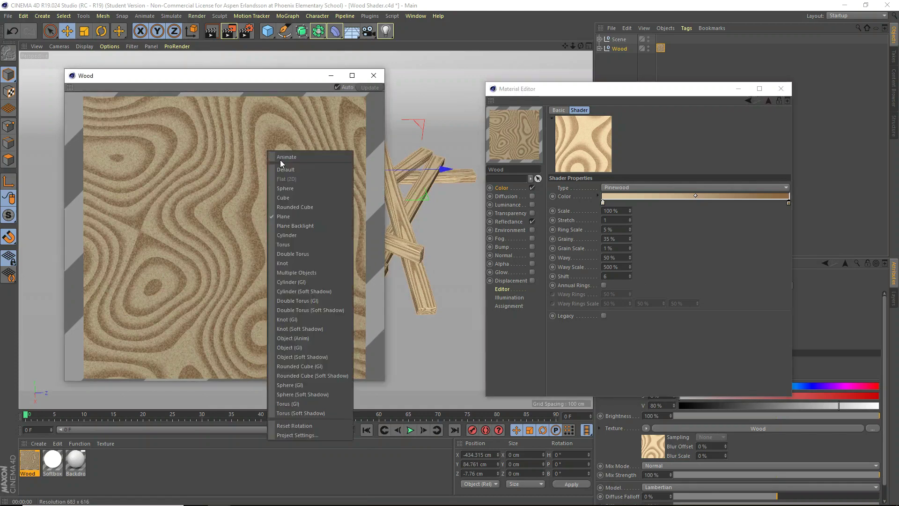
{"action": "left_click", "coordinate": [301, 198]}
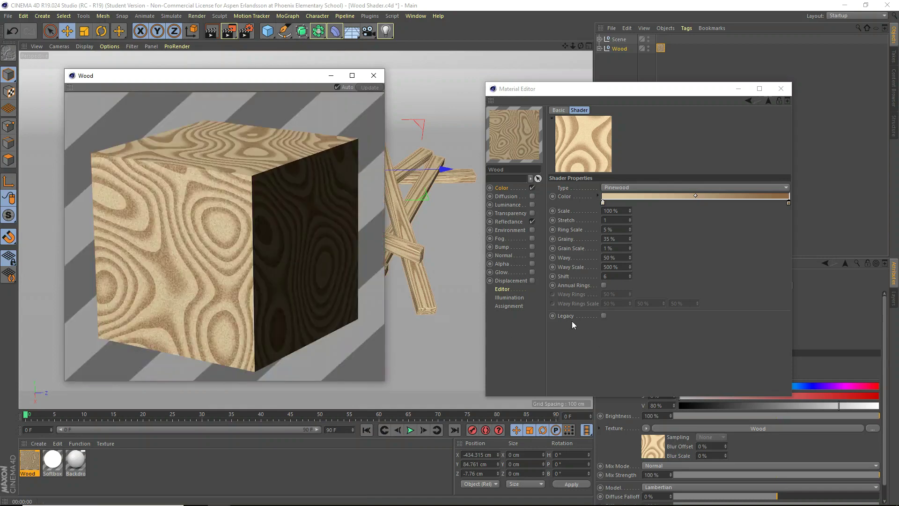
{"action": "left_click_drag", "start_coordinate": [220, 201], "coordinate": [203, 180], "text": "alt"}
{"action": "right_click", "coordinate": [260, 202]}
{"action": "key", "text": "Escape"}
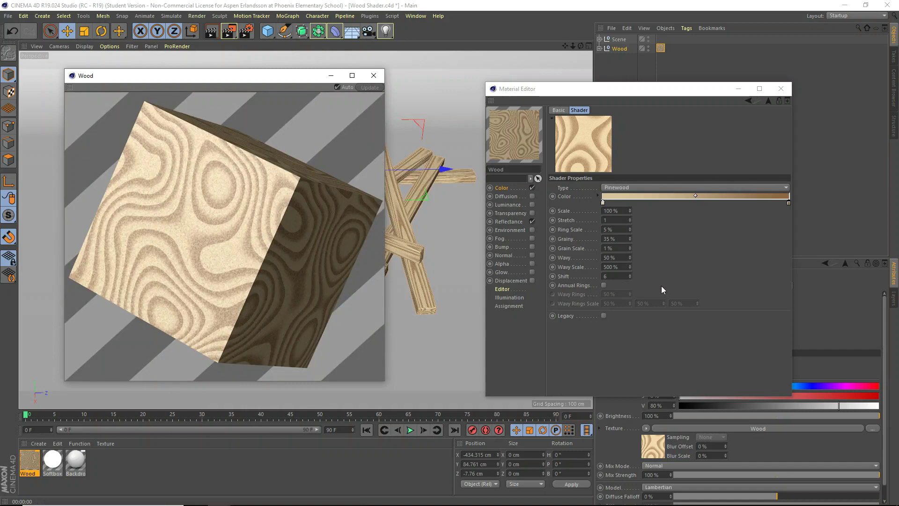
Enable Annual Rings in the wood shader and check the pattern on the Cube and Cylinder (GI) previews.
{"action": "left_click", "coordinate": [603, 285]}
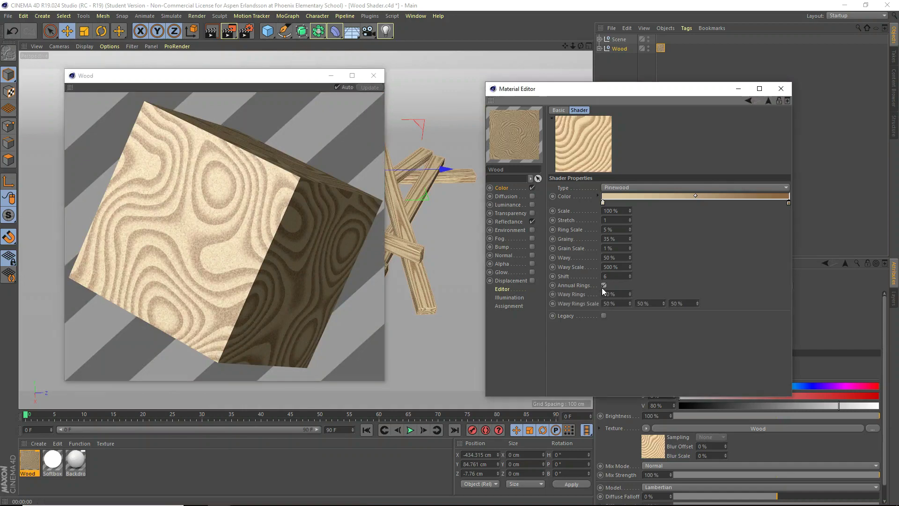
{"action": "left_click_drag", "start_coordinate": [285, 228], "coordinate": [170, 241]}
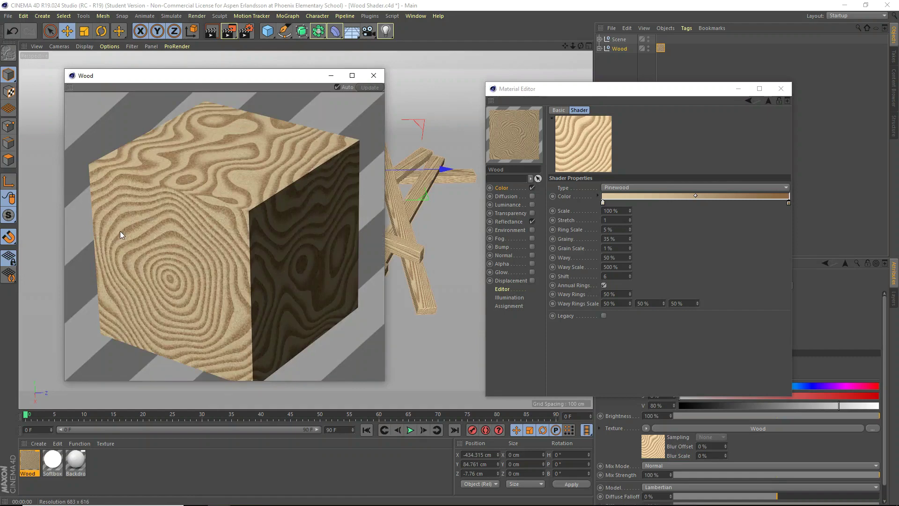
{"action": "right_click", "coordinate": [182, 191]}
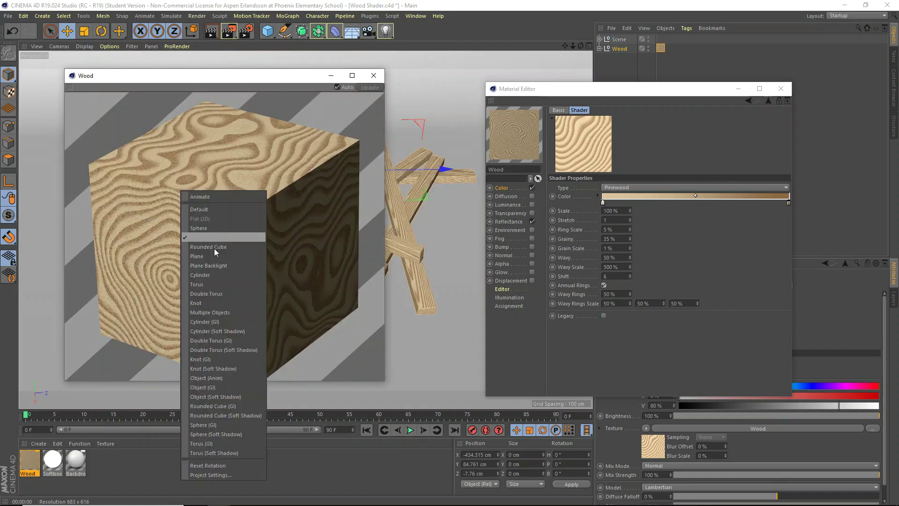
{"action": "left_click", "coordinate": [238, 325]}
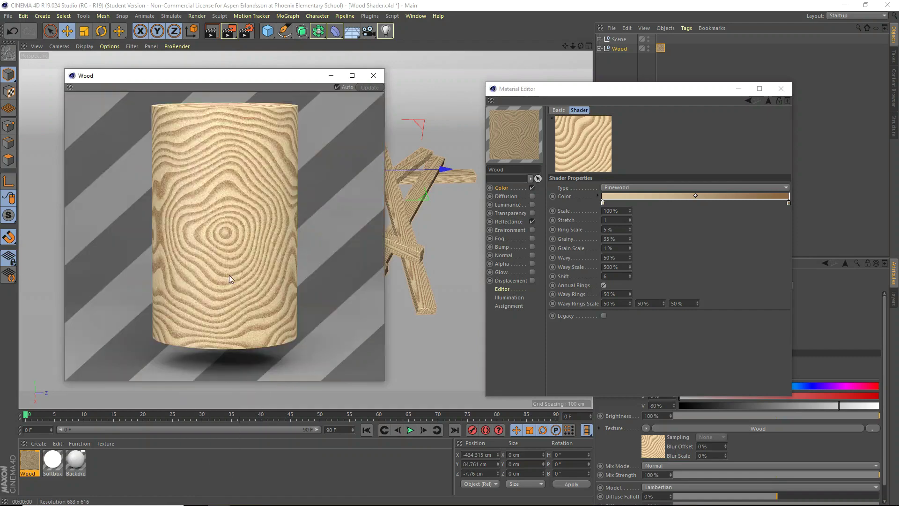
{"action": "right_click", "coordinate": [229, 275]}
{"action": "left_click", "coordinate": [170, 190]}
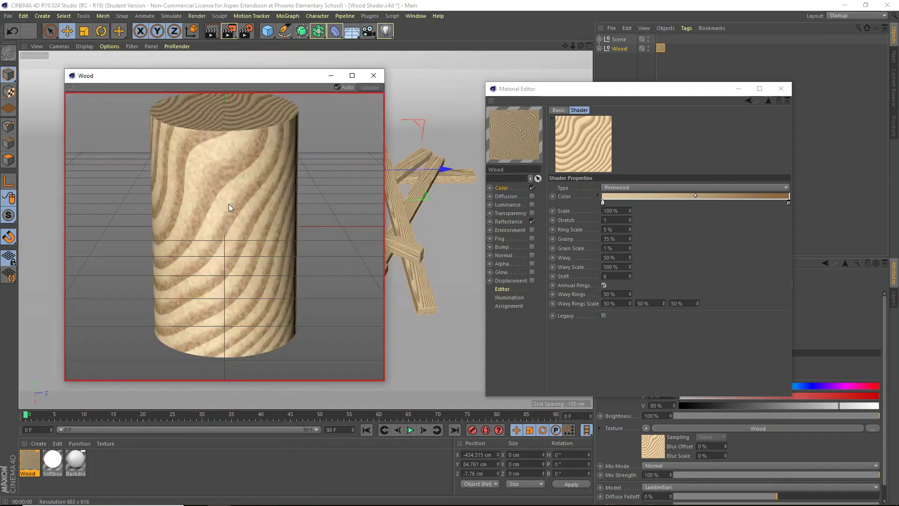
Switch the material preview to the plain Cylinder and rotate it to inspect the rings on its side and end cap.
{"action": "right_click", "coordinate": [253, 191]}
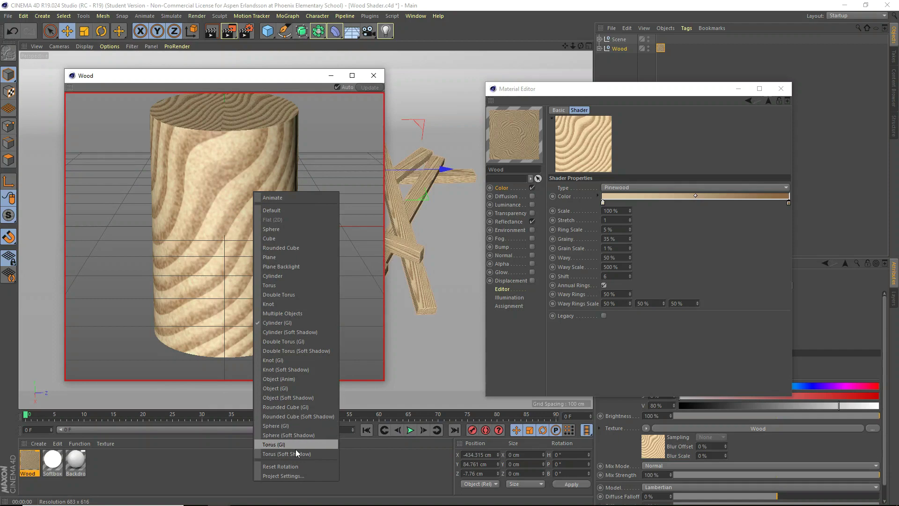
{"action": "left_click", "coordinate": [282, 276]}
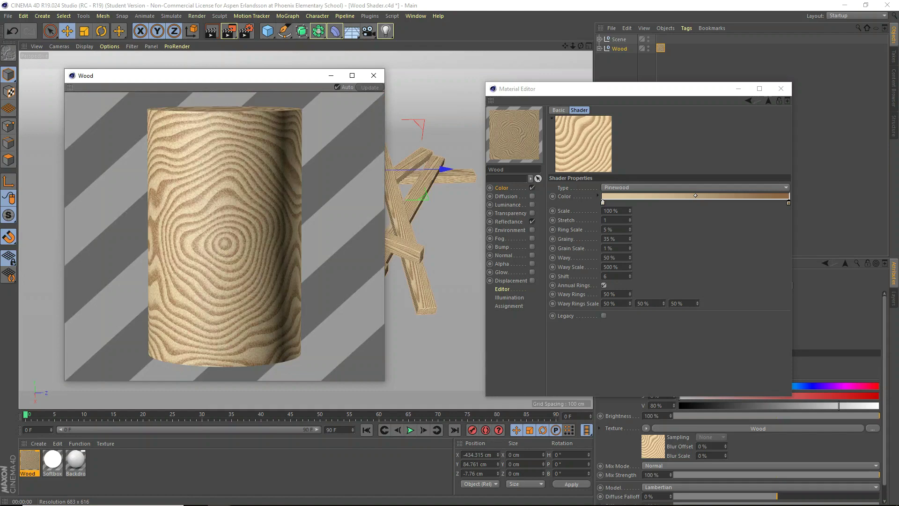
{"action": "left_click_drag", "start_coordinate": [297, 185], "coordinate": [277, 183]}
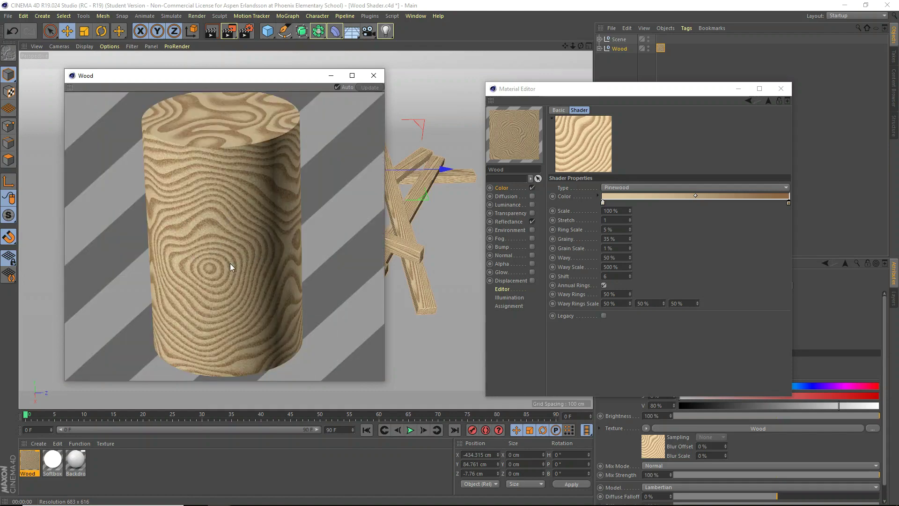
{"action": "left_click_drag", "start_coordinate": [235, 257], "coordinate": [198, 251]}
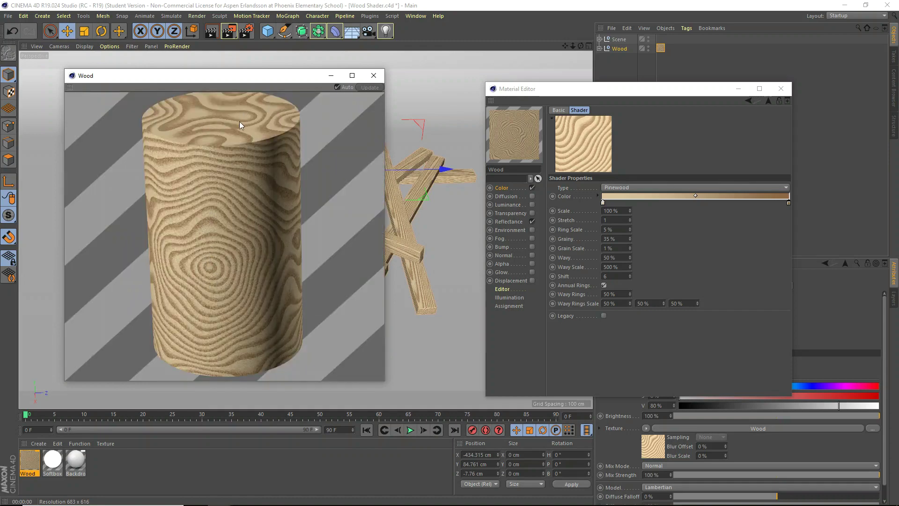
{"action": "left_click_drag", "start_coordinate": [251, 115], "coordinate": [226, 134]}
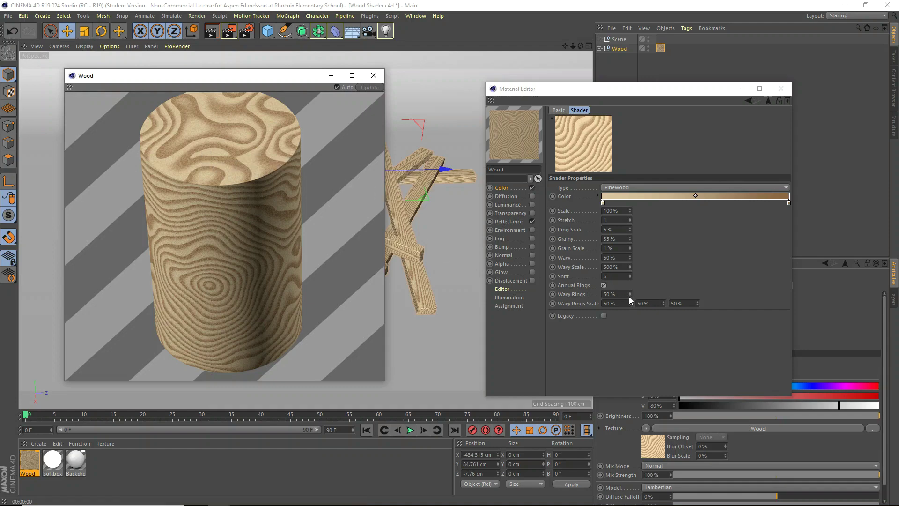
Try a Wavy Scale of 50% in the wood shader to compare its grain on the cylinder preview, and undo the change.
{"action": "left_click_drag", "start_coordinate": [628, 296], "coordinate": [630, 305]}
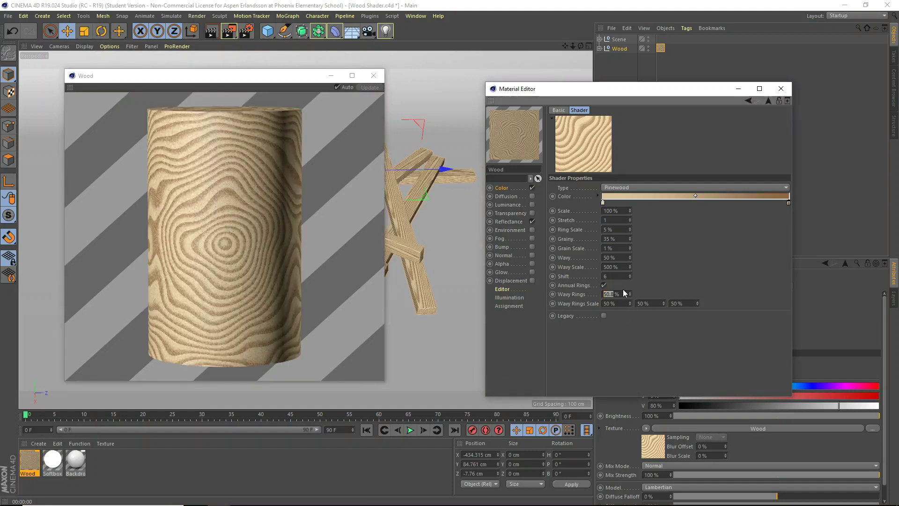
{"action": "key", "text": "ctrl+z"}
{"action": "double_click", "coordinate": [626, 265]}
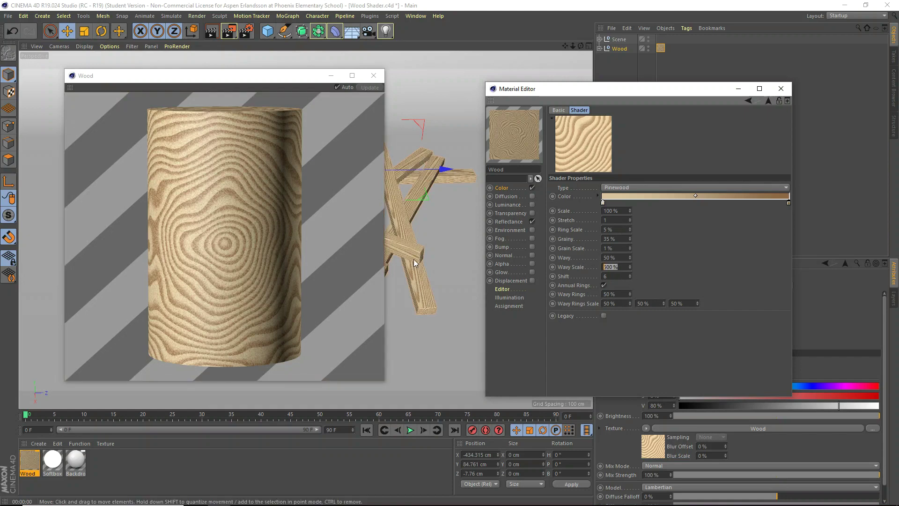
{"action": "type", "text": "50"}
{"action": "key", "text": "Return"}
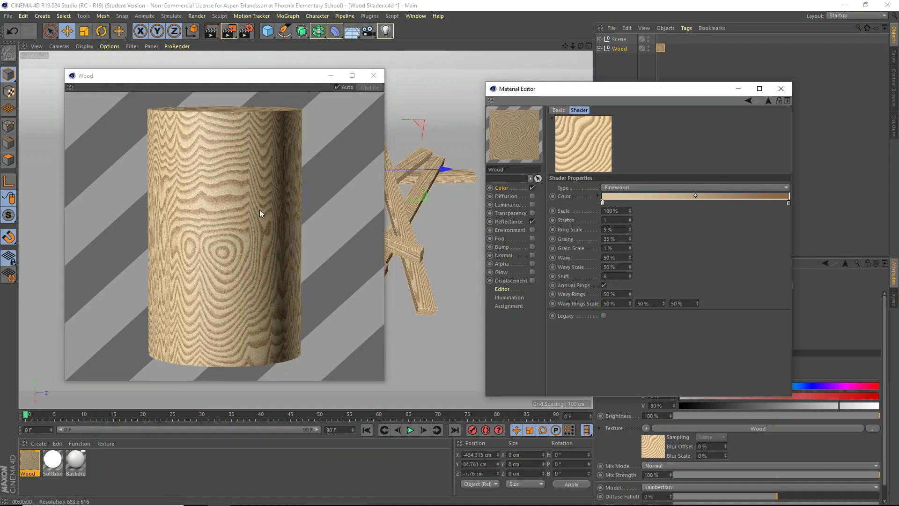
{"action": "key", "text": "ctrl+z"}
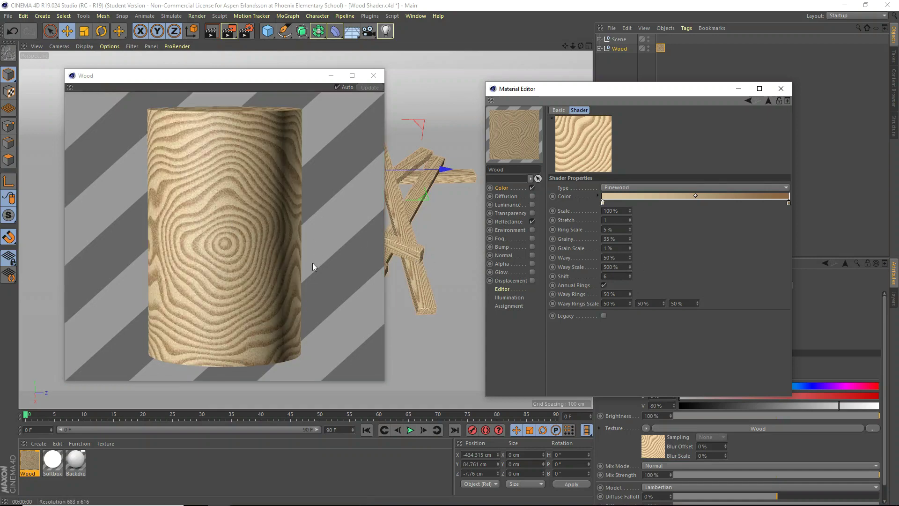
Set the wood shader's Wavy Scale to 50% and rotate the cylinder preview to inspect the rings.
{"action": "key", "text": "ctrl+a"}
{"action": "type", "text": "50"}
{"action": "key", "text": "Return"}
{"action": "left_click_drag", "start_coordinate": [242, 234], "coordinate": [215, 241]}
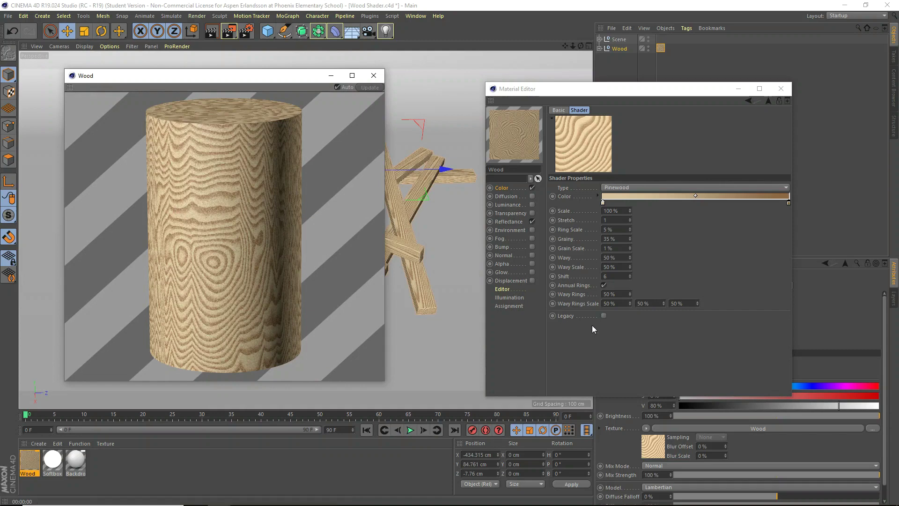
Switch the wood shader to Legacy mode to view its simpler settings and pattern, and turn Legacy off again.
{"action": "key", "text": "Down"}
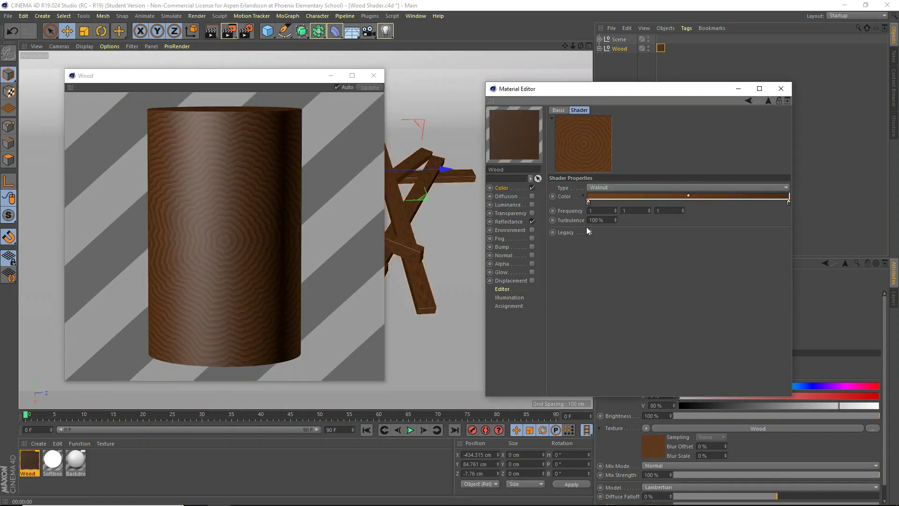
{"action": "left_click", "coordinate": [591, 233]}
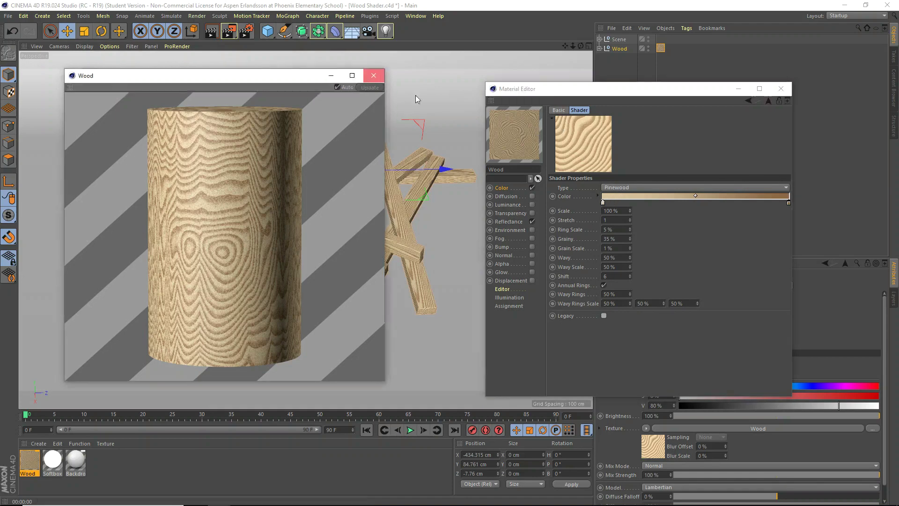
Close the enlarged material preview and render the viewport to check the wood pattern on the beams.
{"action": "left_click", "coordinate": [368, 80]}
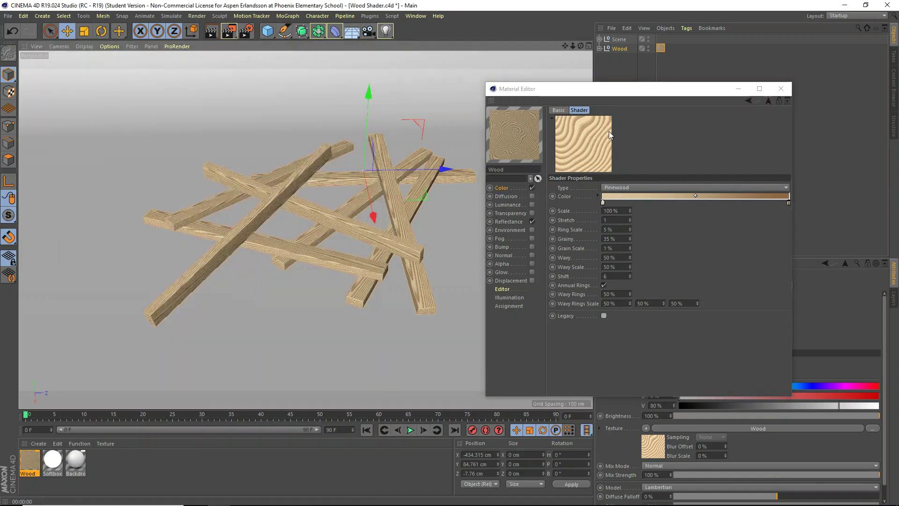
{"action": "left_click", "coordinate": [211, 31]}
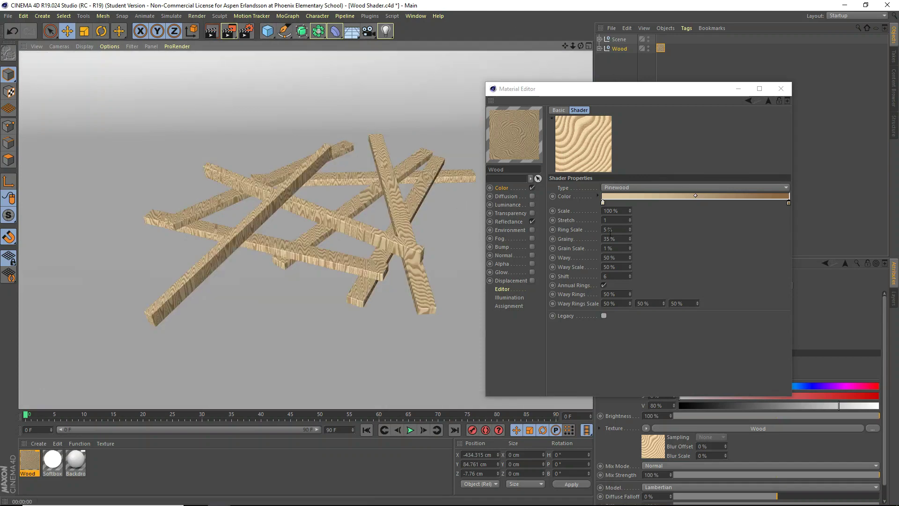
Raise the wood shader's Ring Scale to 6% and set its Scale to 15%.
{"action": "left_click", "coordinate": [631, 228]}
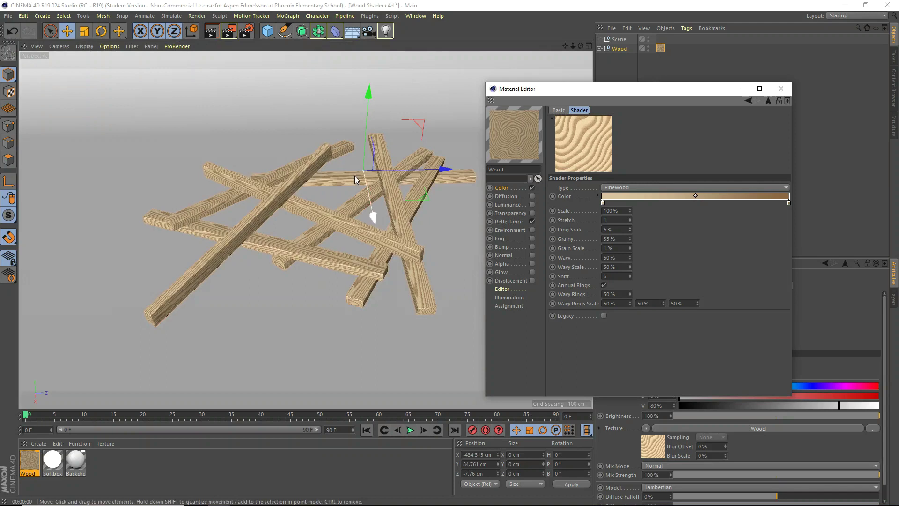
{"action": "left_click", "coordinate": [626, 212]}
{"action": "type", "text": "15"}
{"action": "key", "text": "Return"}
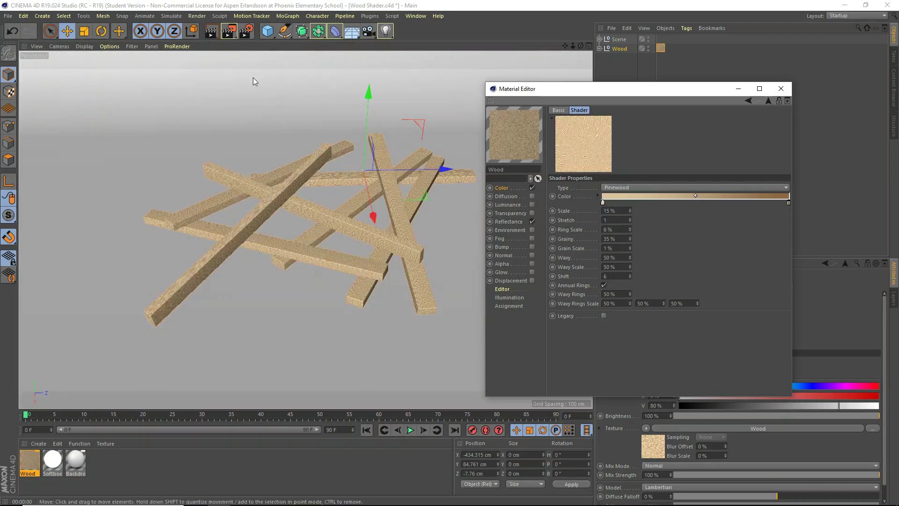